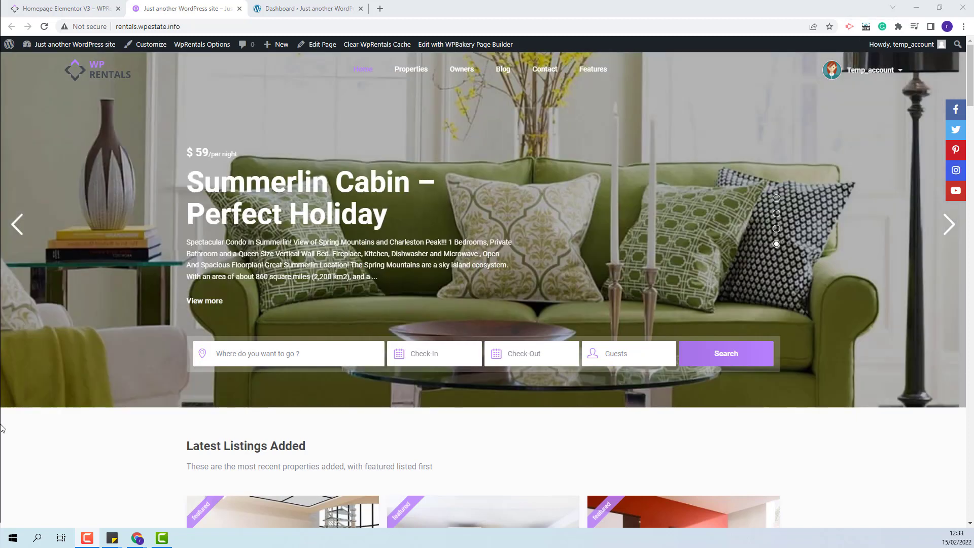
- Open the West Town 3rd Floor Dorm listing for editing from My Listings and go to its price settings
left_click(859, 74)
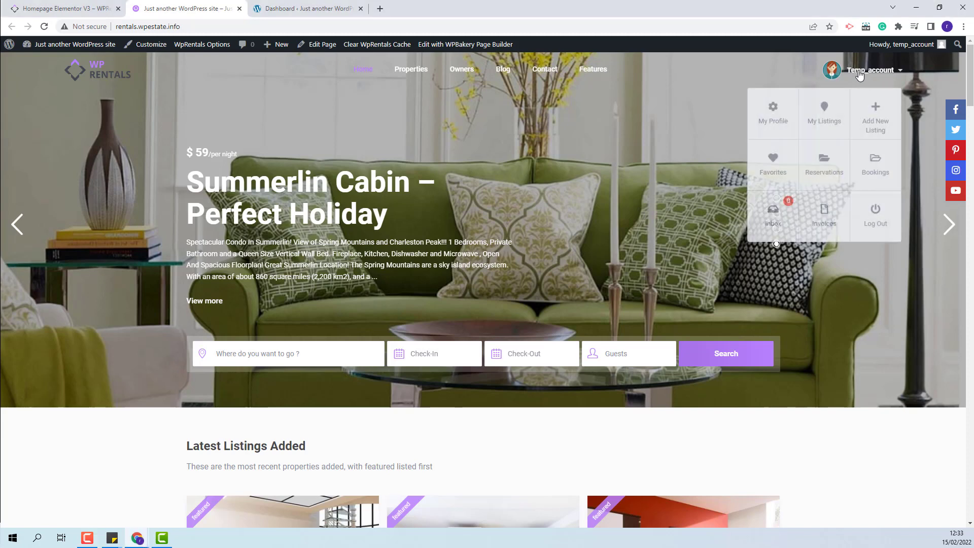
left_click(825, 131)
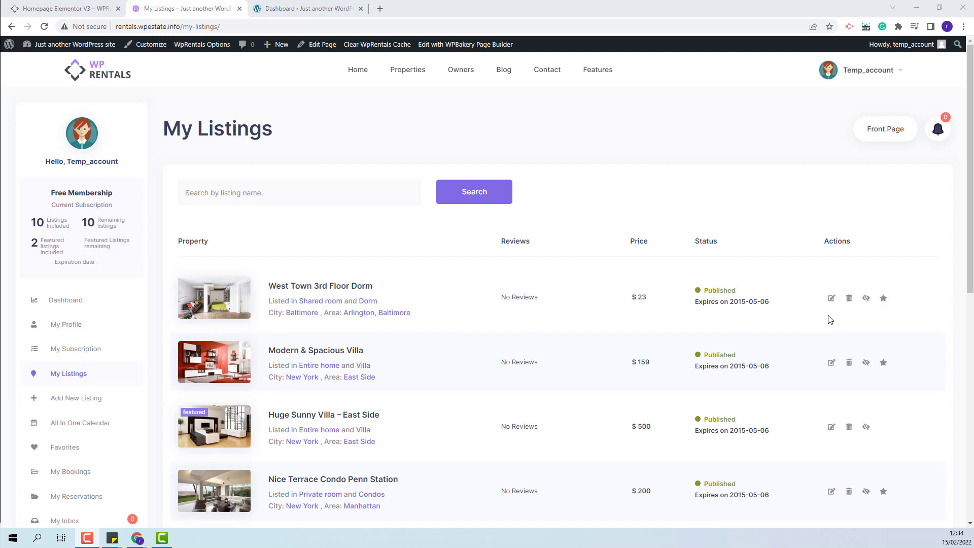
left_click(831, 299)
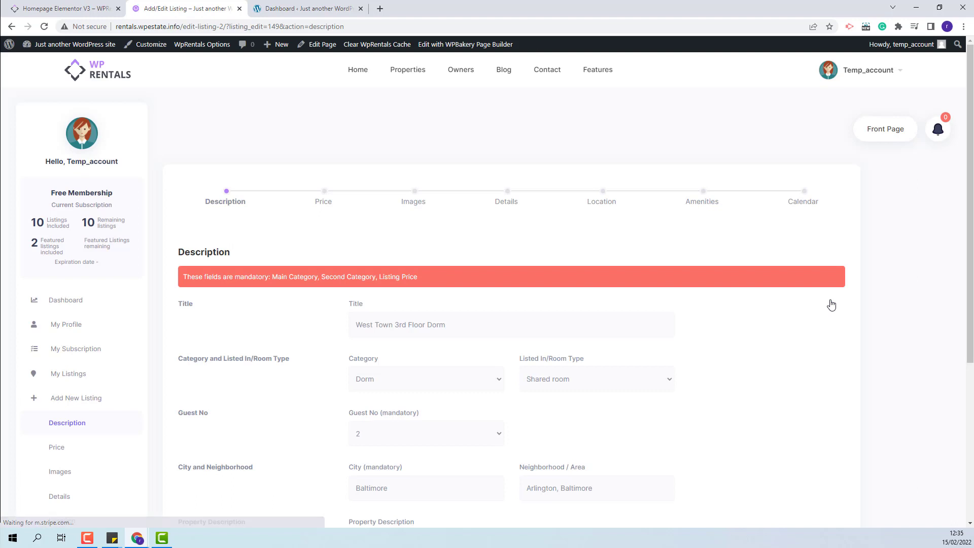
left_click(323, 201)
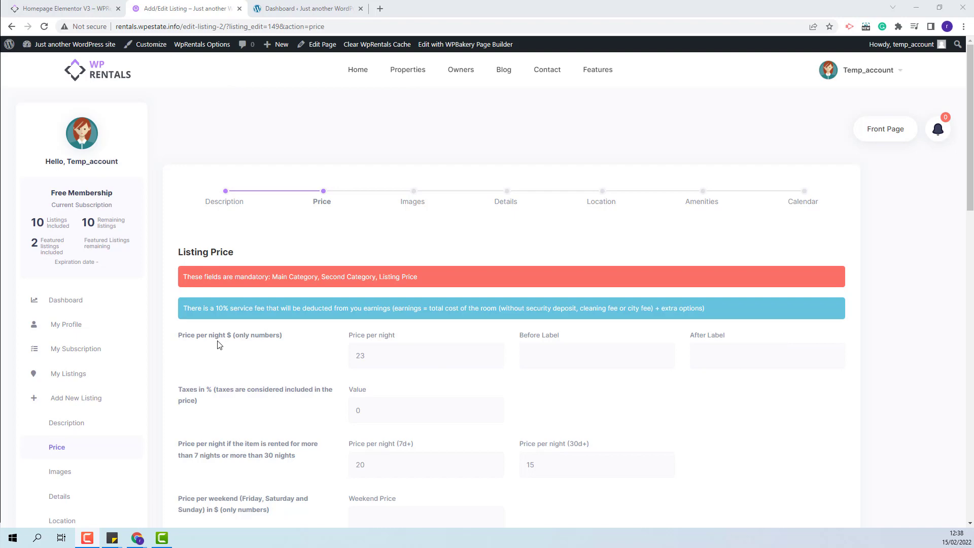
scroll(219, 345, "down", 3)
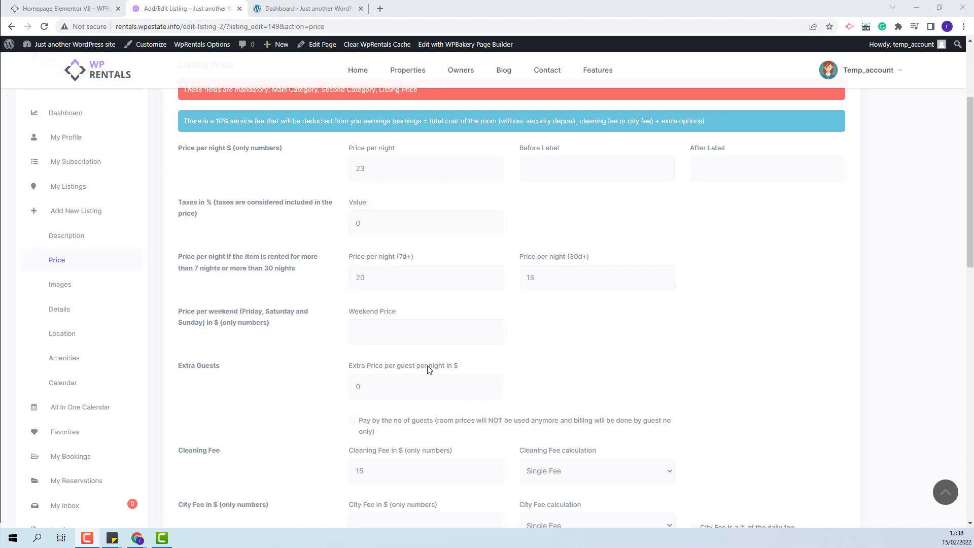
- In the WordPress admin, open the WpRentals Listing Submit Page settings and examine the fields selected for listing submission
left_click(299, 8)
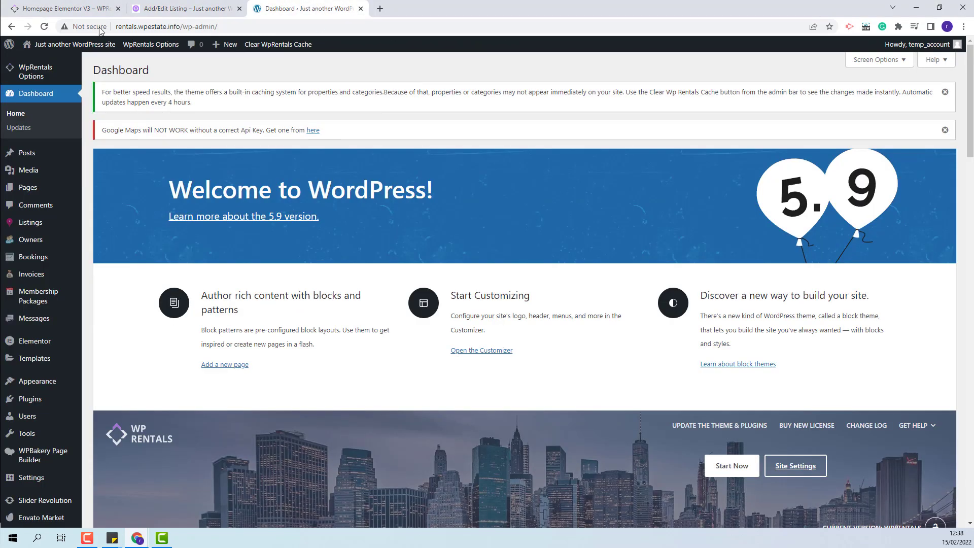
mouse_move(31, 71)
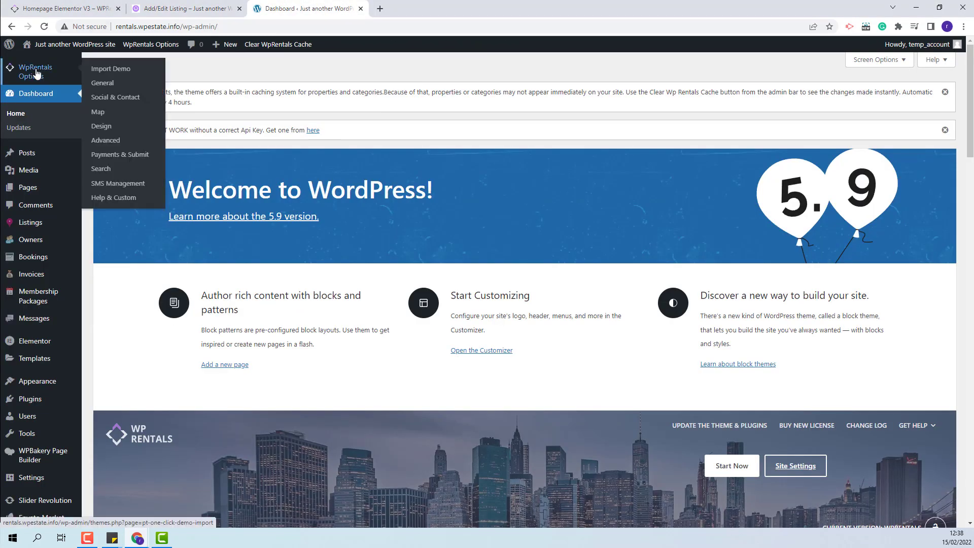
left_click(126, 157)
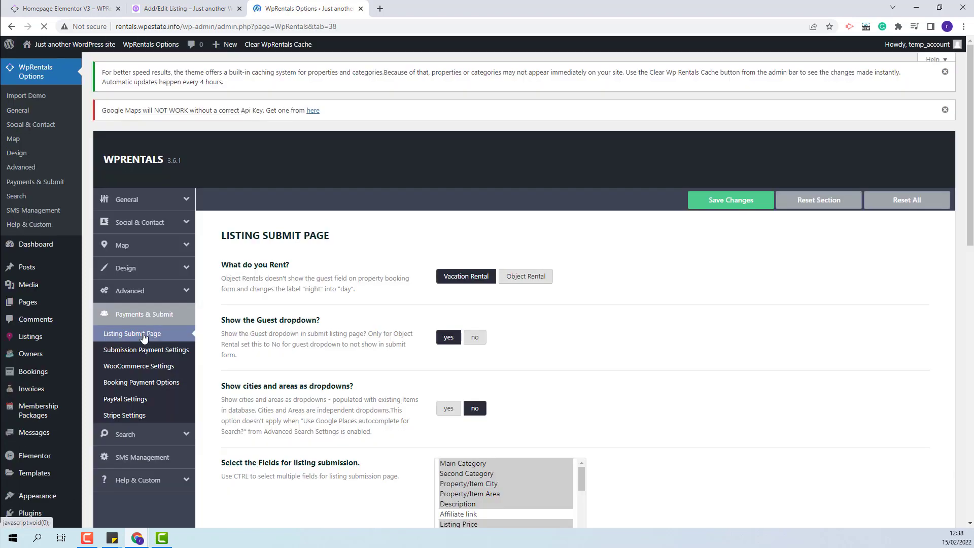
scroll(515, 325, "down", 3)
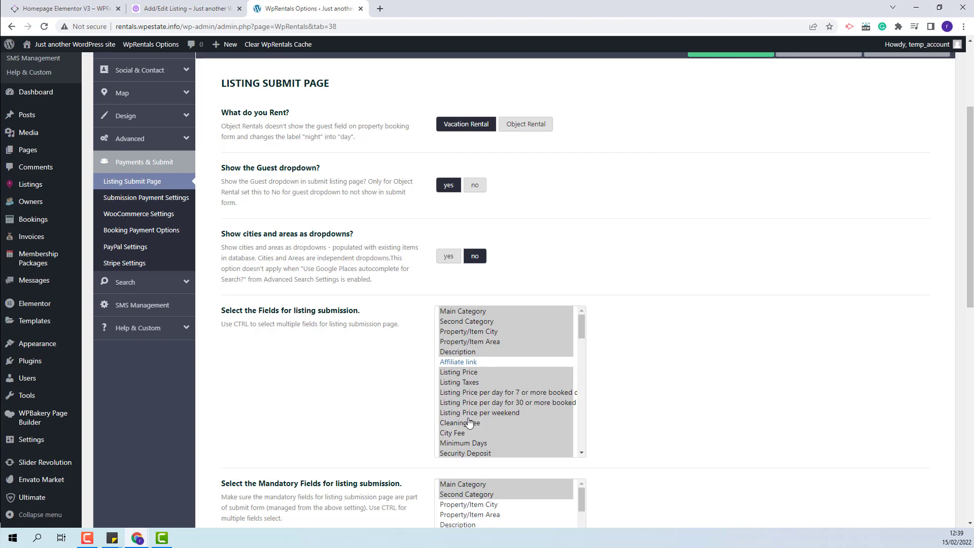
scroll(507, 421, "down", 1)
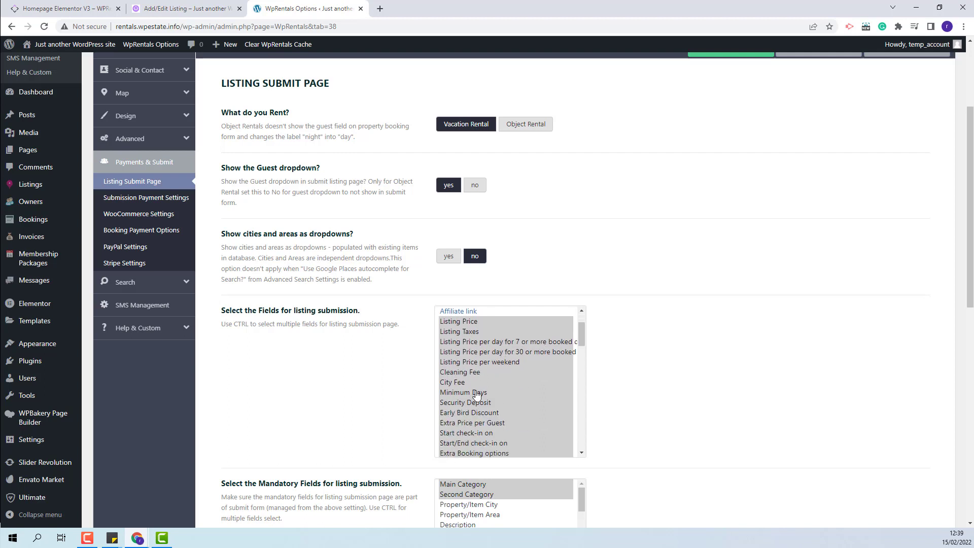
scroll(465, 396, "down", 1)
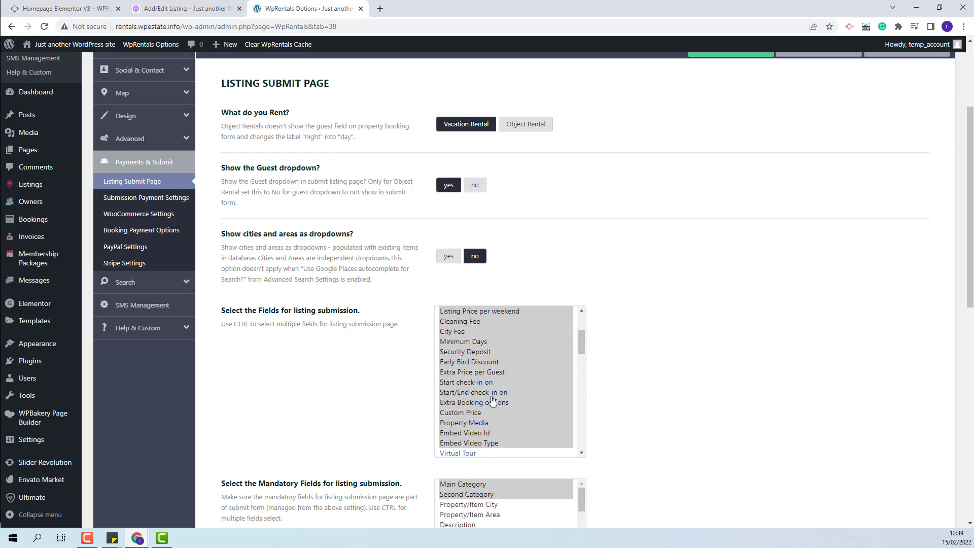
- In the general Booking Settings, set the booking type to "Mixt - Owner chooses price by hour or by day" and save the changes
scroll(304, 254, "up", 3)
left_click(154, 201)
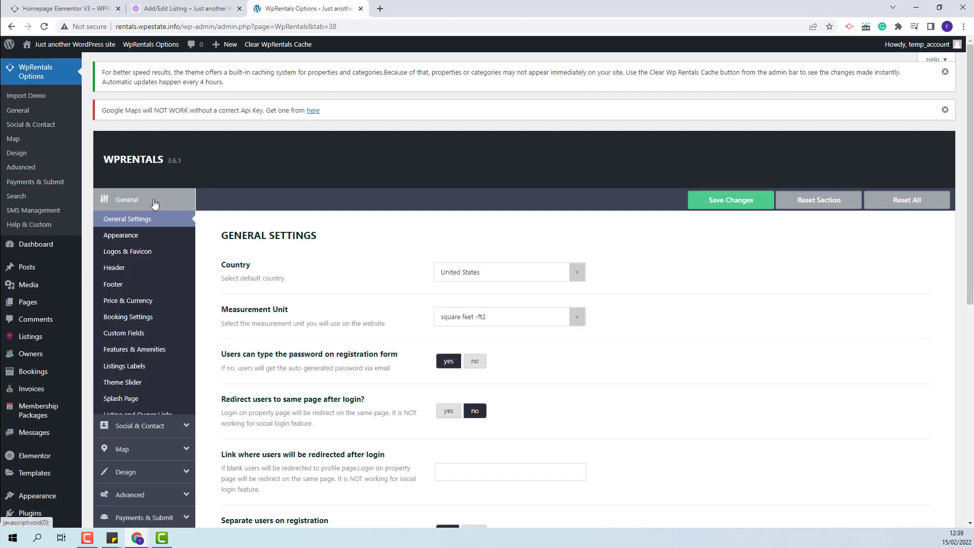
left_click(127, 316)
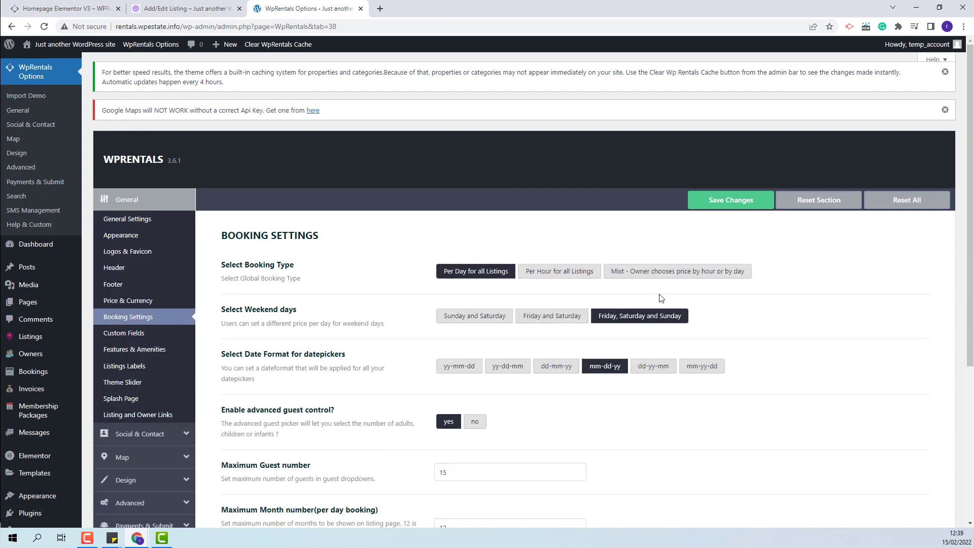
left_click(653, 274)
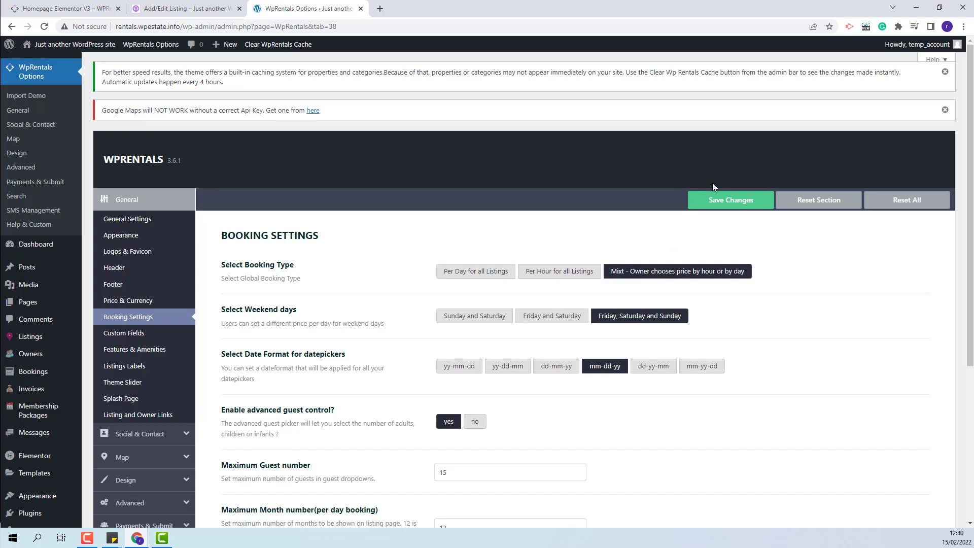
left_click(718, 199)
scroll(426, 265, "down", 1)
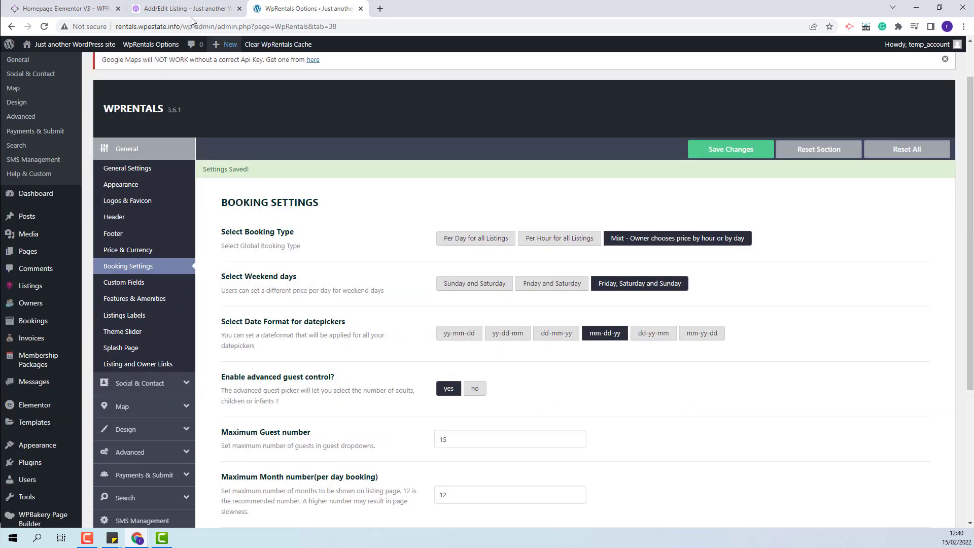
- Reload the listing's price form and examine its booking type and price per night fields
left_click(185, 8)
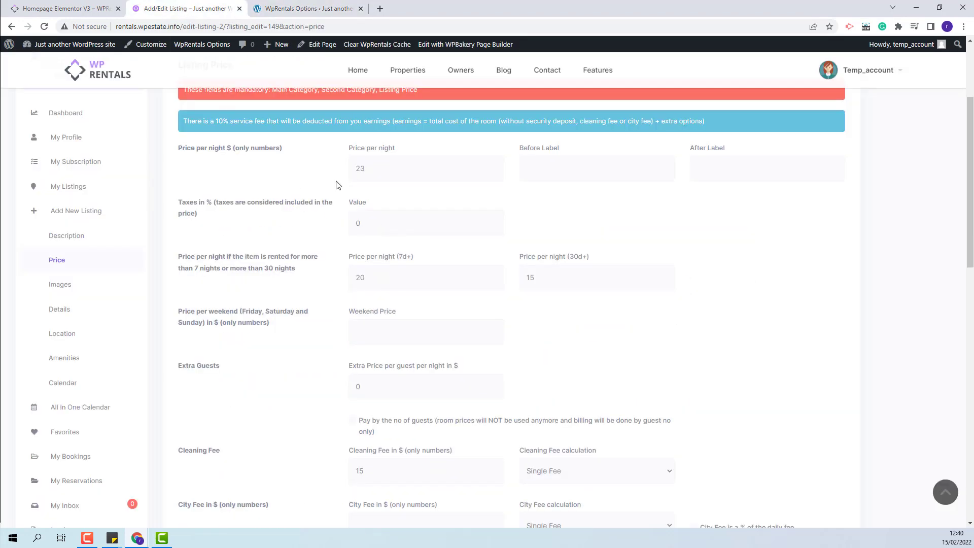
key("F5")
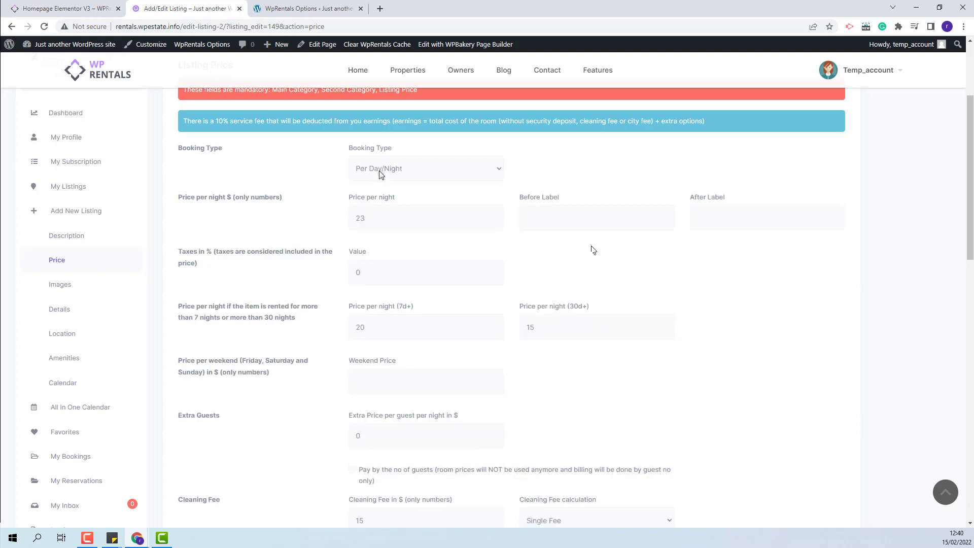
left_click(381, 173)
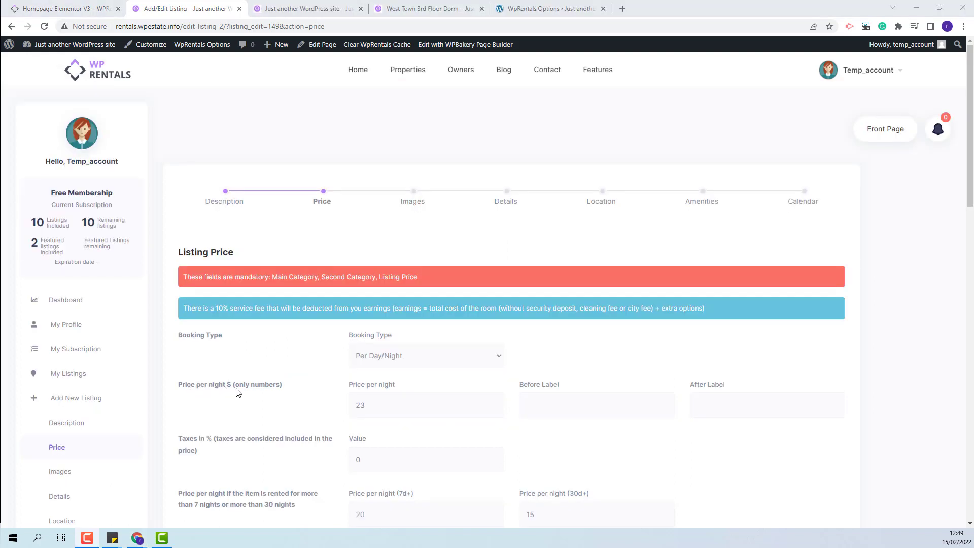
left_click_drag(382, 406, 345, 410)
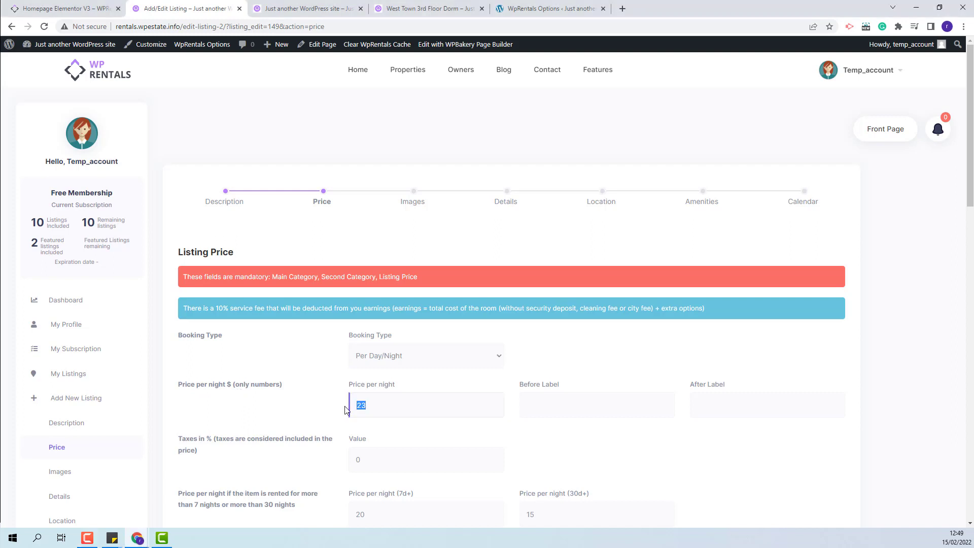
left_click(312, 409)
- Check how the West Town 3rd Floor Dorm nightly price appears on the homepage card and in the property page's price details
key("ctrl+Tab")
scroll(827, 363, "down", 15)
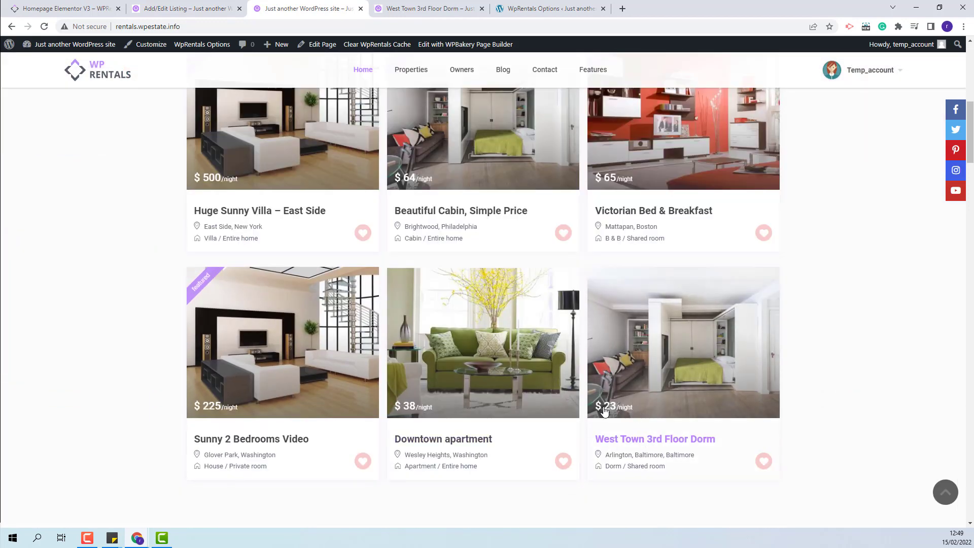
left_click(428, 6)
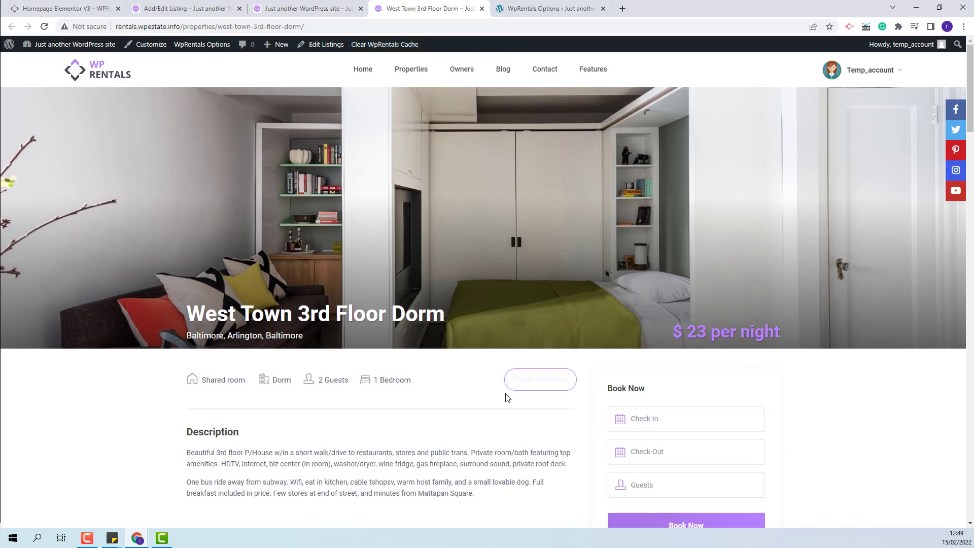
scroll(507, 397, "down", 5)
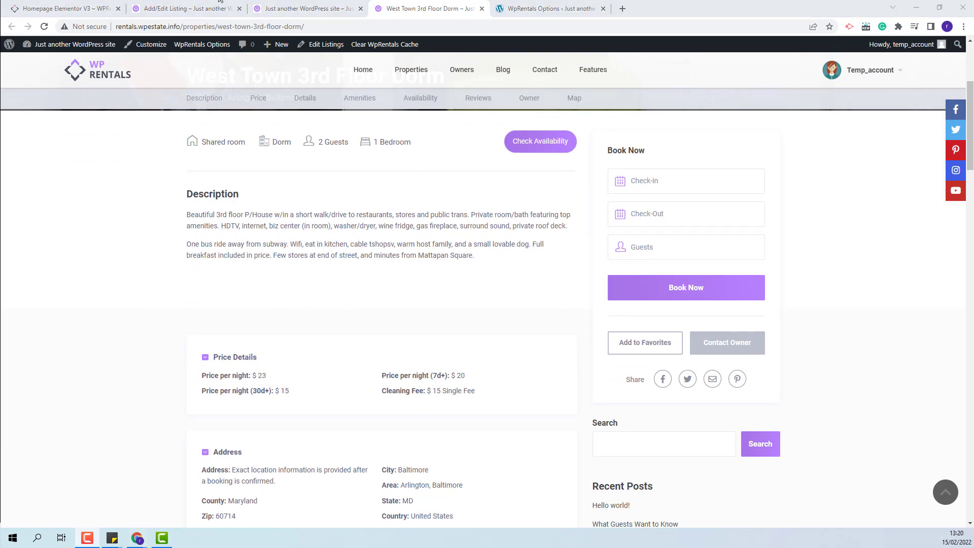
- Set the nightly price's Before Label to "From", save the listing prices, and check the label on the property page
left_click(220, 1)
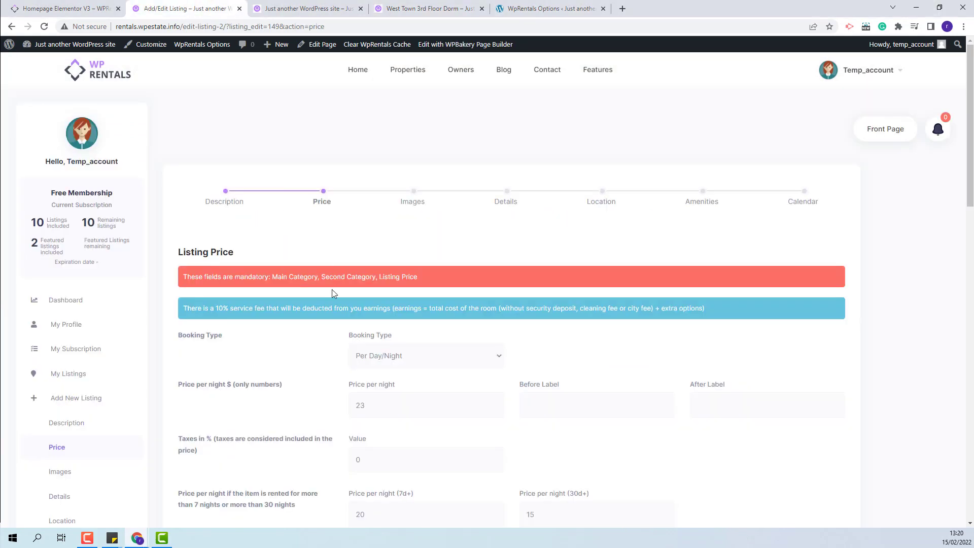
scroll(435, 319, "down", 3)
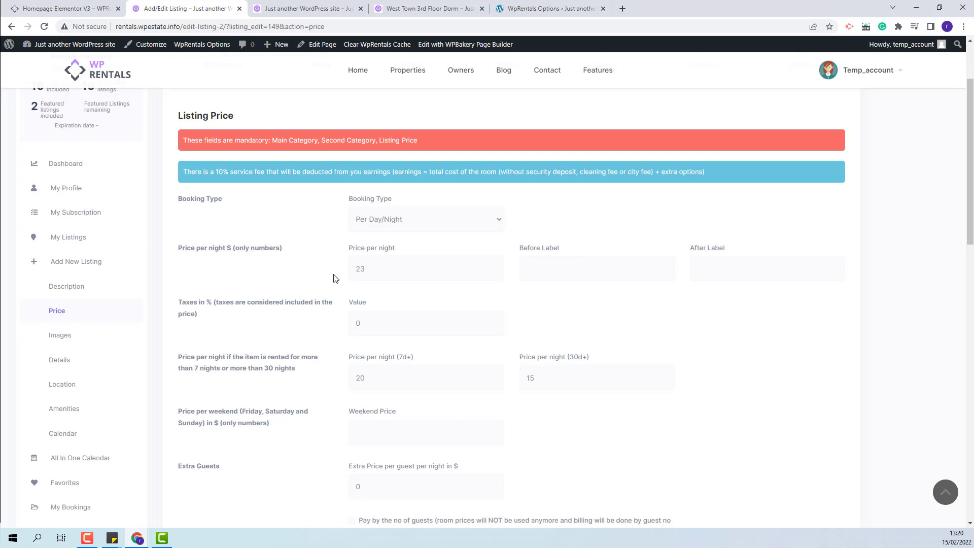
left_click(539, 279)
scroll(695, 312, "down", 15)
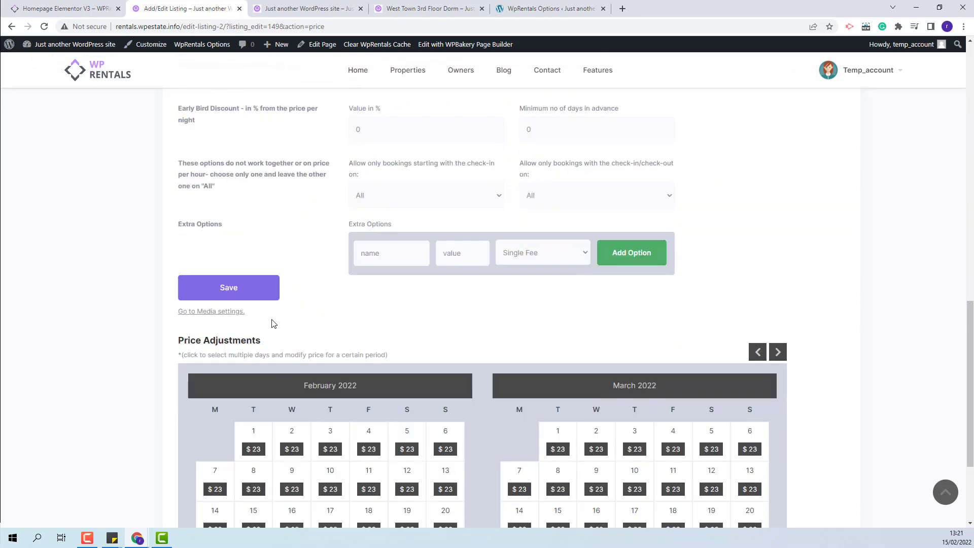
left_click(258, 291)
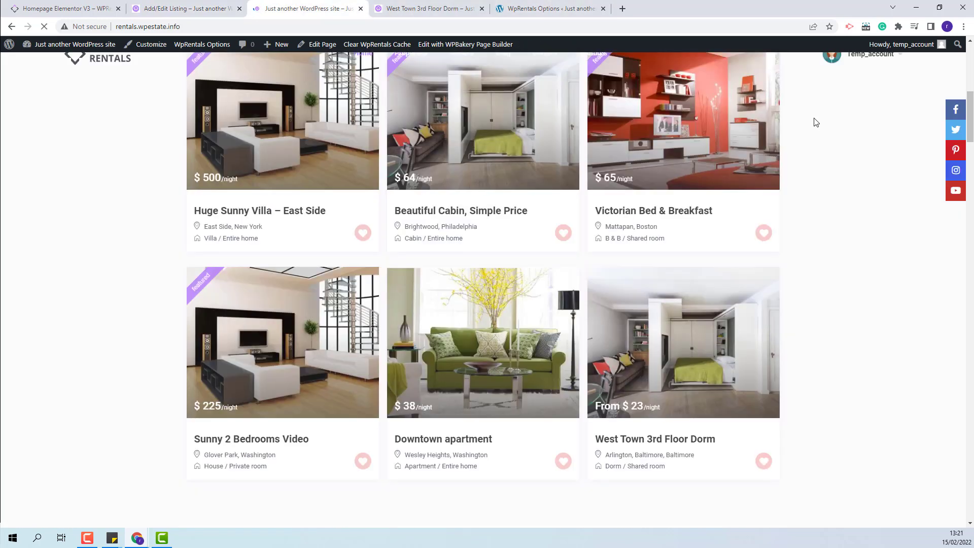
left_click(403, 8)
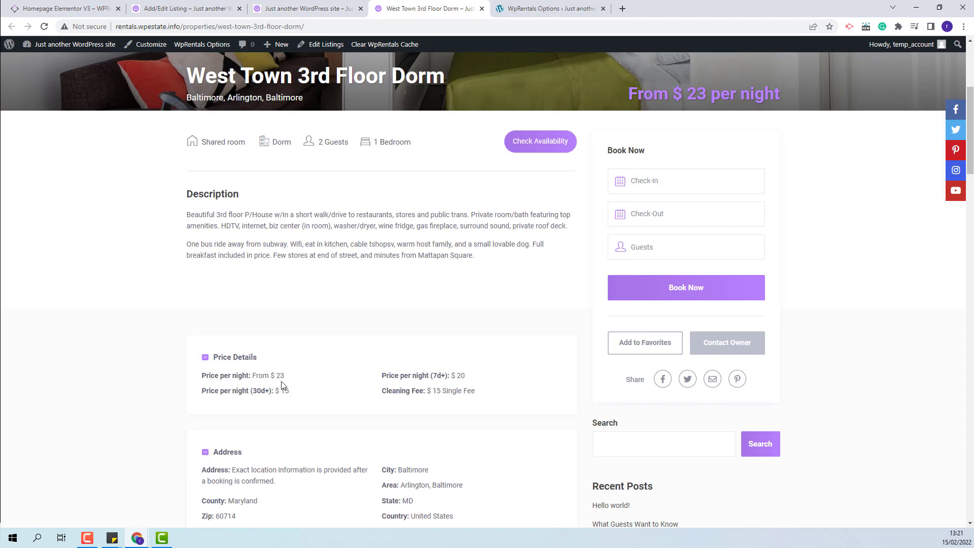
- Set the taxes value to 2 % in the listing's price form
key("ctrl+2")
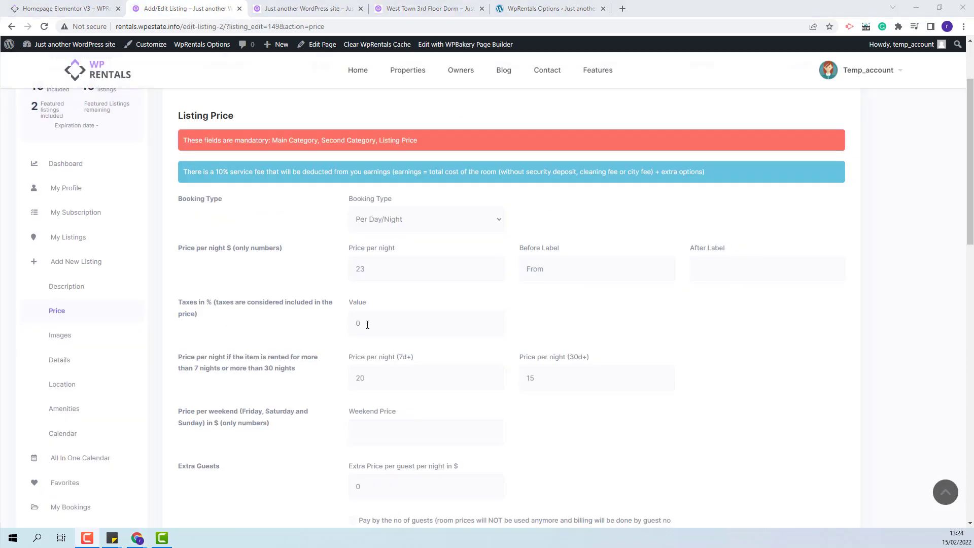
double_click(359, 323)
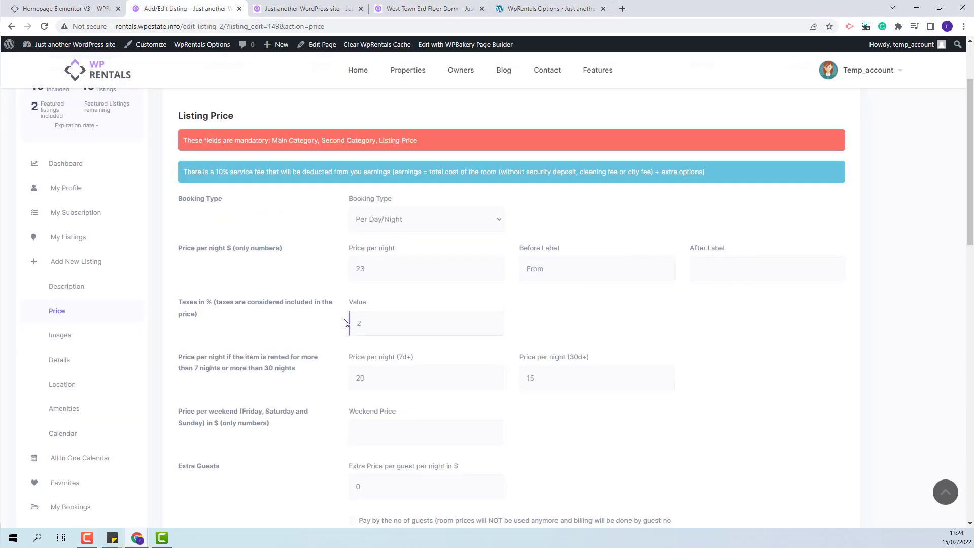
left_click(578, 326)
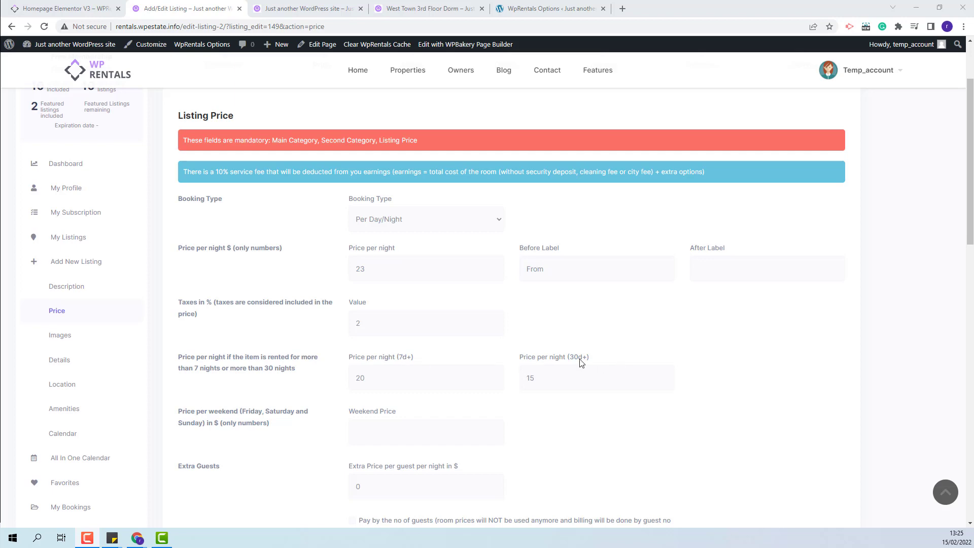
- In the WpRentals Booking Settings, replace the 7-day and 30-day thresholds with 8 and 31, and save the changes
left_click(544, 6)
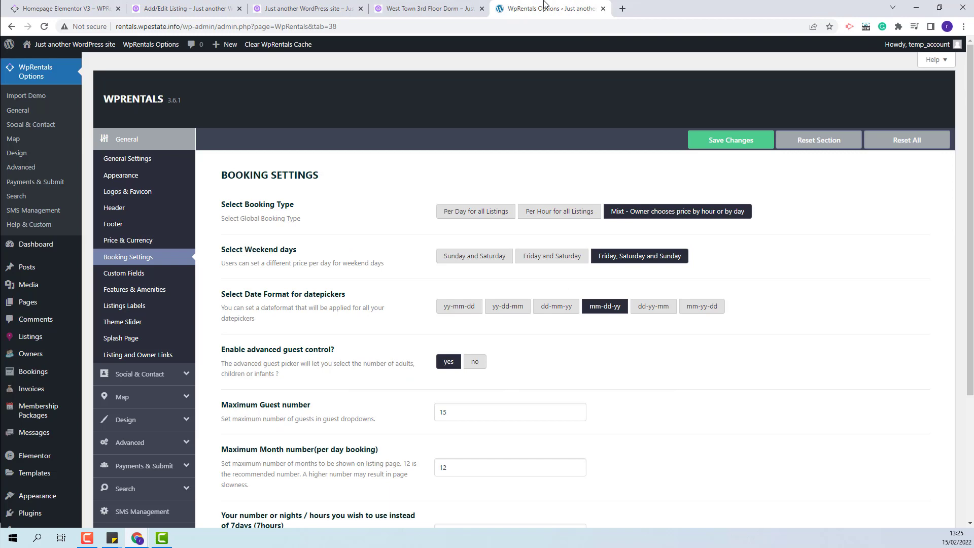
scroll(621, 380, "down", 3)
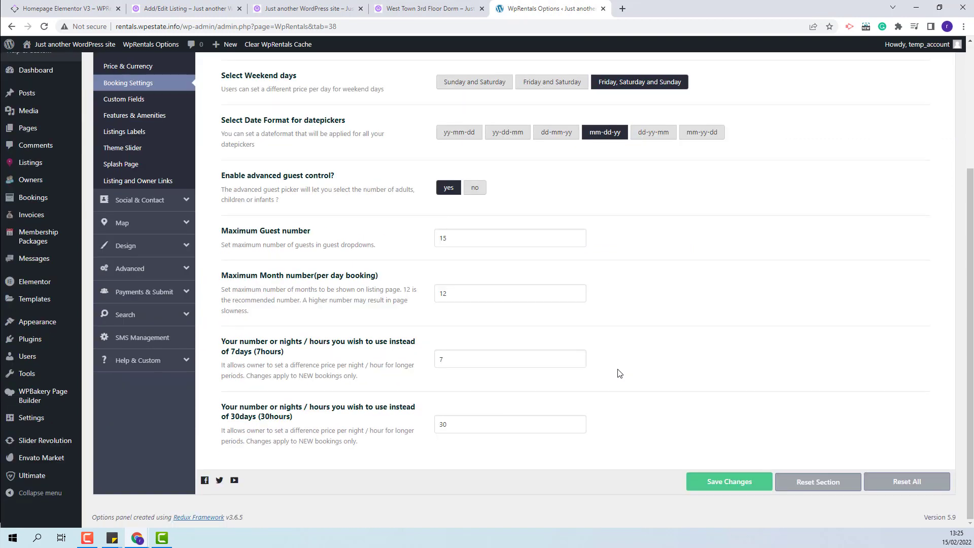
left_click(471, 358)
key("BackSpace")
type("8")
key("Tab")
type("31")
left_click(721, 482)
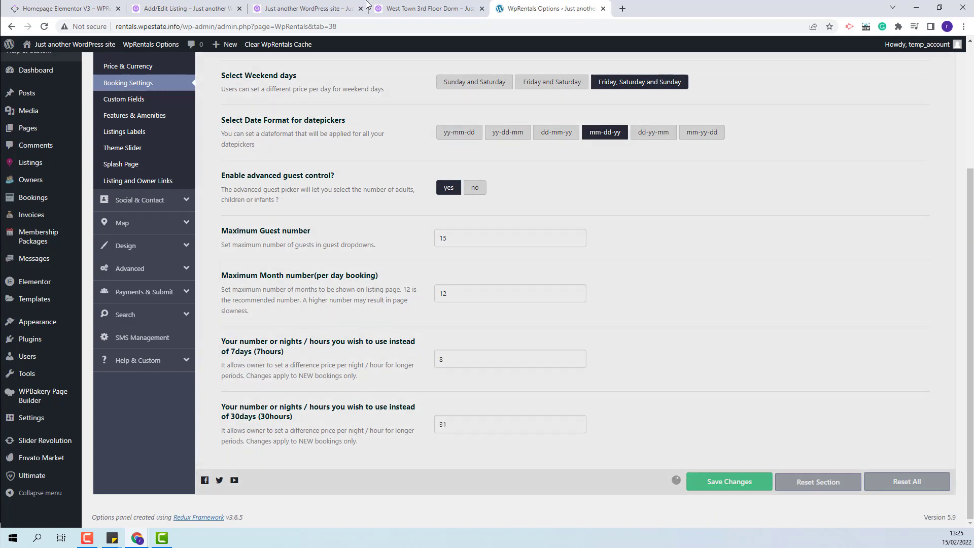
- Return to the listing's price form and examine the nightly prices for stays over 8 and over 31 nights
left_click(185, 9)
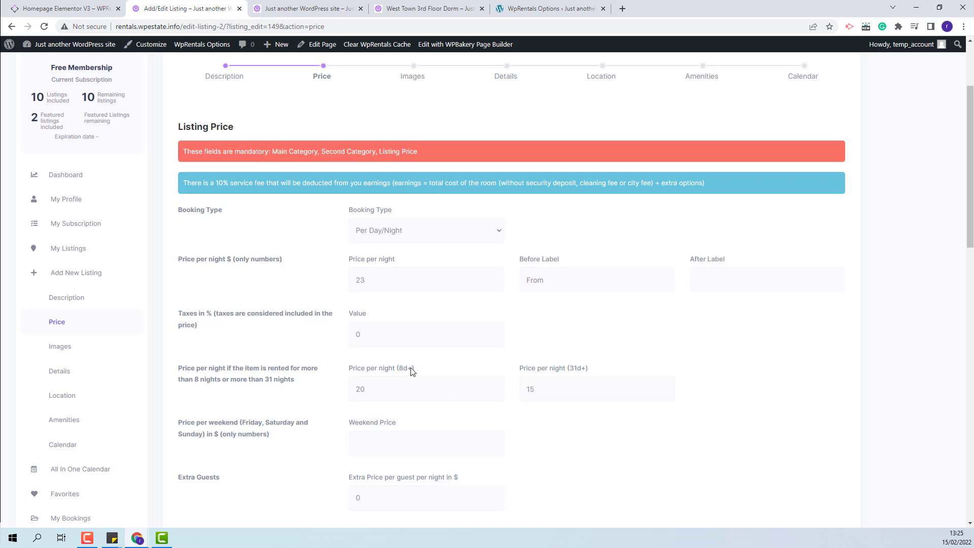
left_click(376, 388)
left_click_drag(367, 390, 351, 388)
left_click_drag(544, 388, 508, 391)
left_click(268, 454)
- Set the listing's weekend price to 50 and check the weekend days option in the WpRentals Booking Settings
left_click(441, 439)
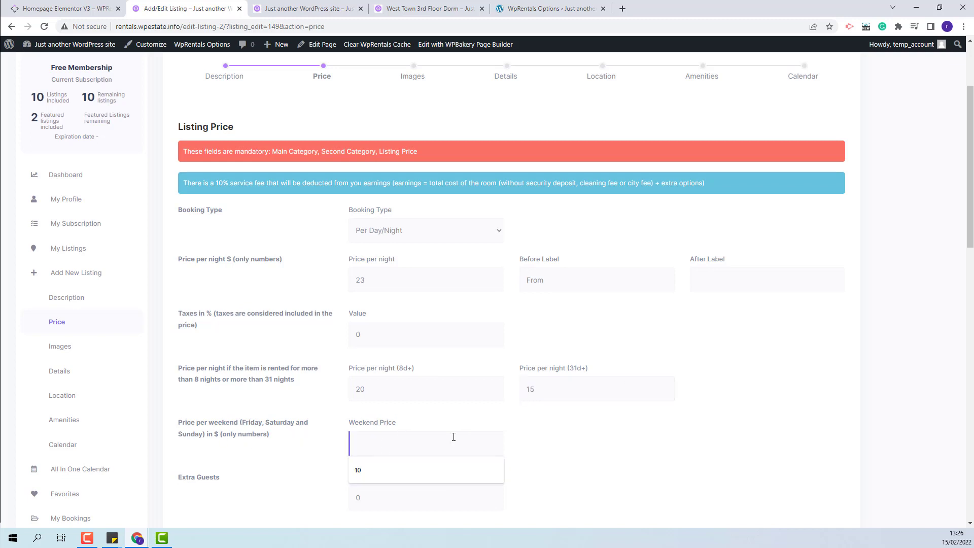
type("50")
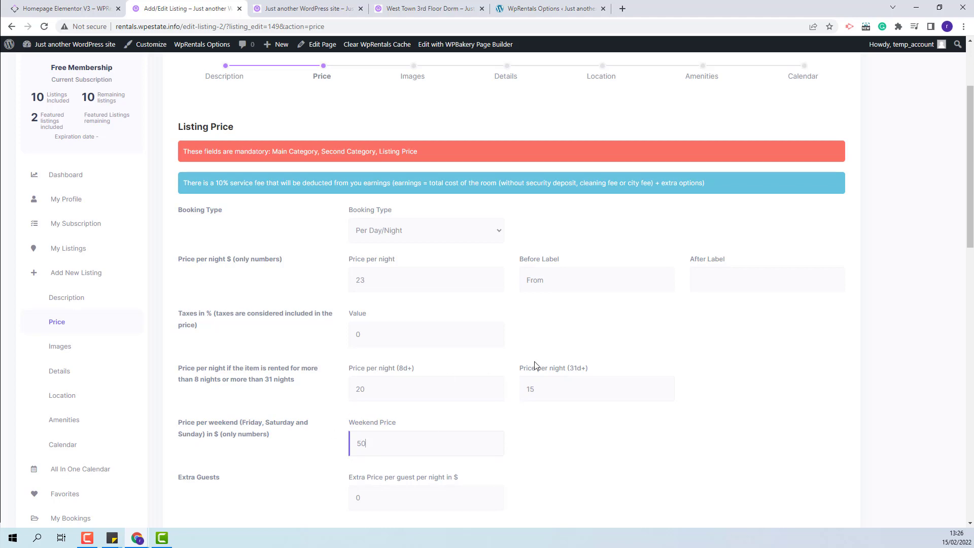
left_click(683, 446)
left_click(512, 12)
scroll(689, 264, "up", 2)
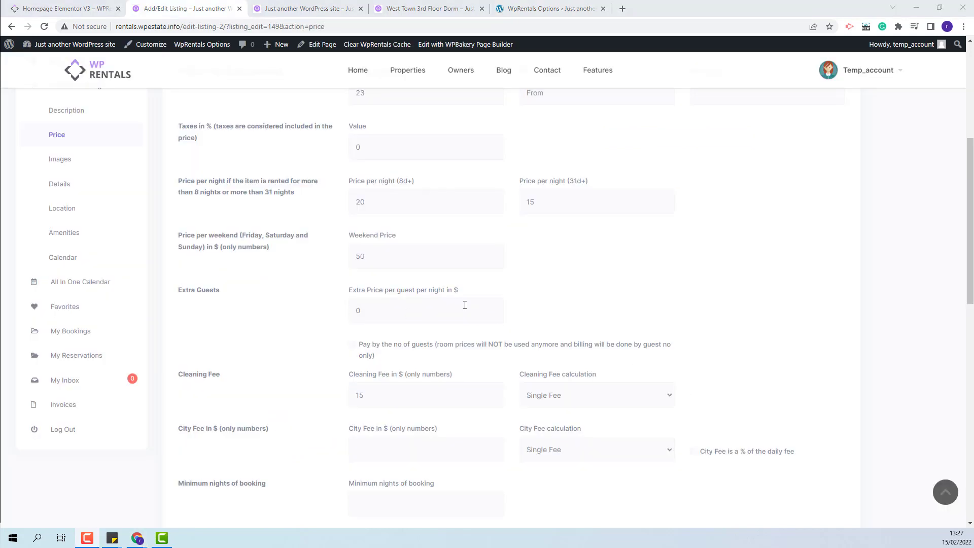
- Set the extra price per guest per night to 50 in the listing's price form
left_click(383, 316)
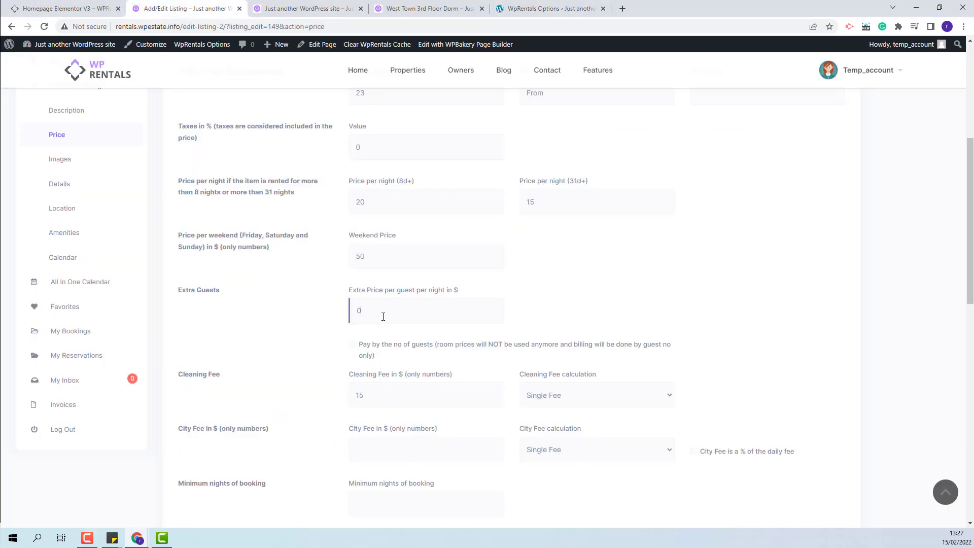
key("BackSpace")
type("50")
scroll(228, 384, "down", 2)
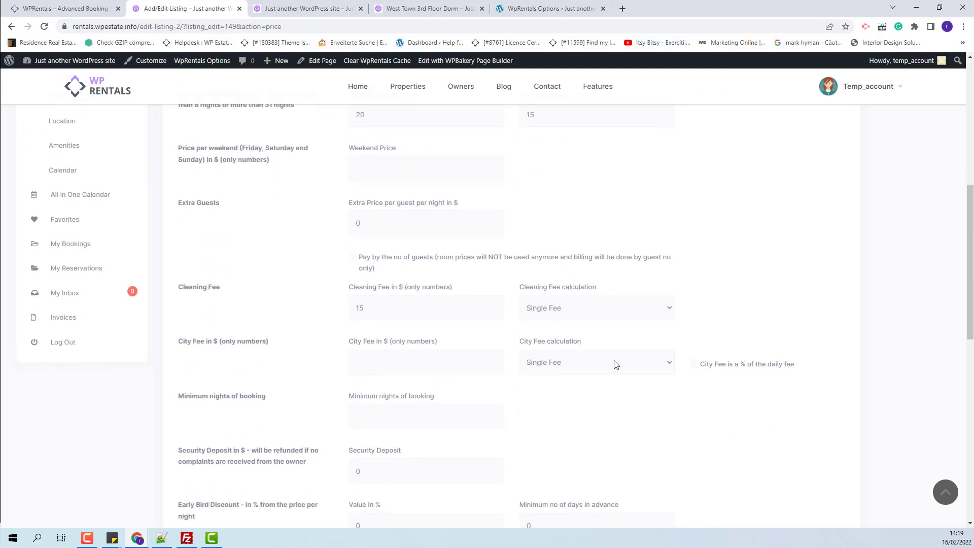
- Examine the city fee and cleaning fee fields, including the calculation choices for the cleaning fee
left_click(375, 364)
left_click(401, 307)
left_click(561, 317)
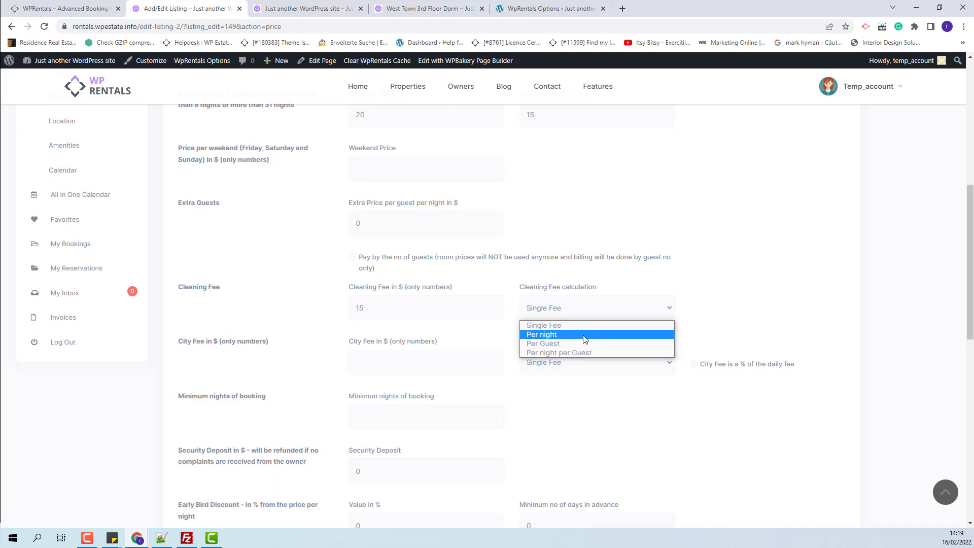
- In the WpRentals Booking Payment Options, switch including expenses in the deposit calculation to yes and back to no
left_click(526, 9)
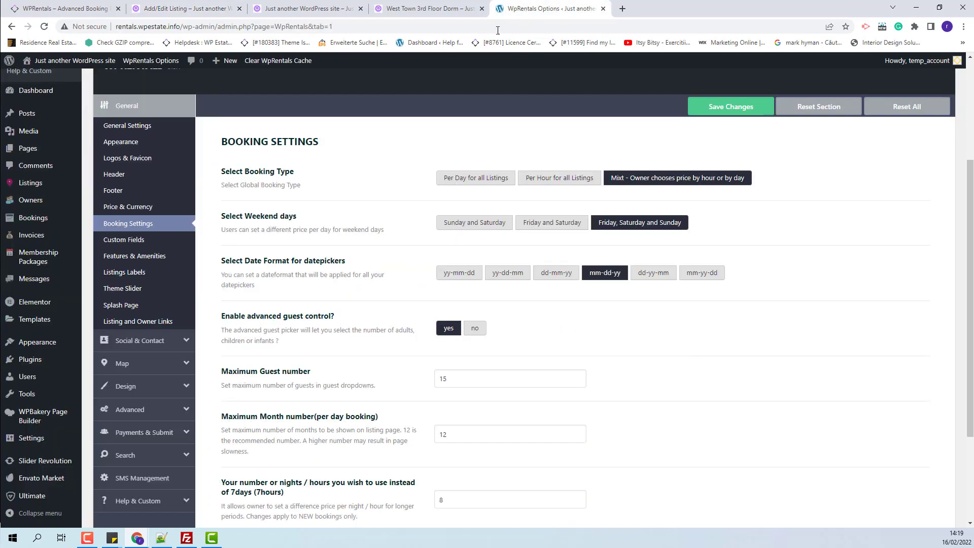
left_click(133, 432)
left_click(147, 289)
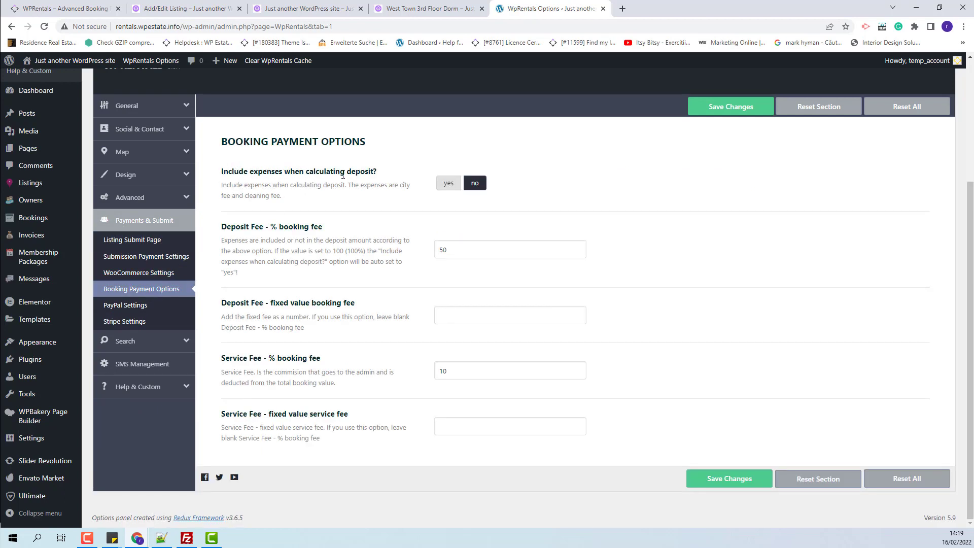
left_click(448, 183)
left_click(476, 185)
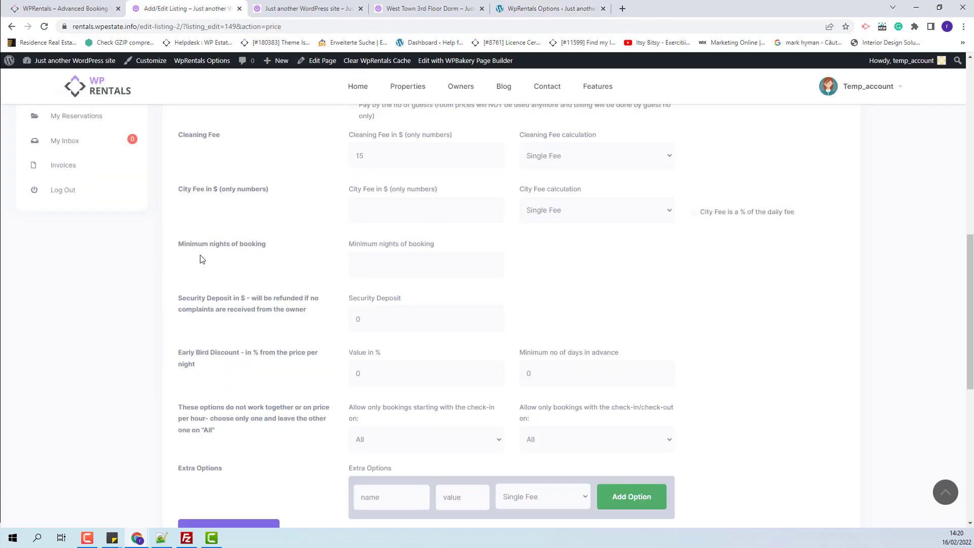
- Set the listing's minimum nights of booking to 3 and save the prices
left_click(406, 264)
type("3")
scroll(289, 430, "down", 1)
left_click(257, 490)
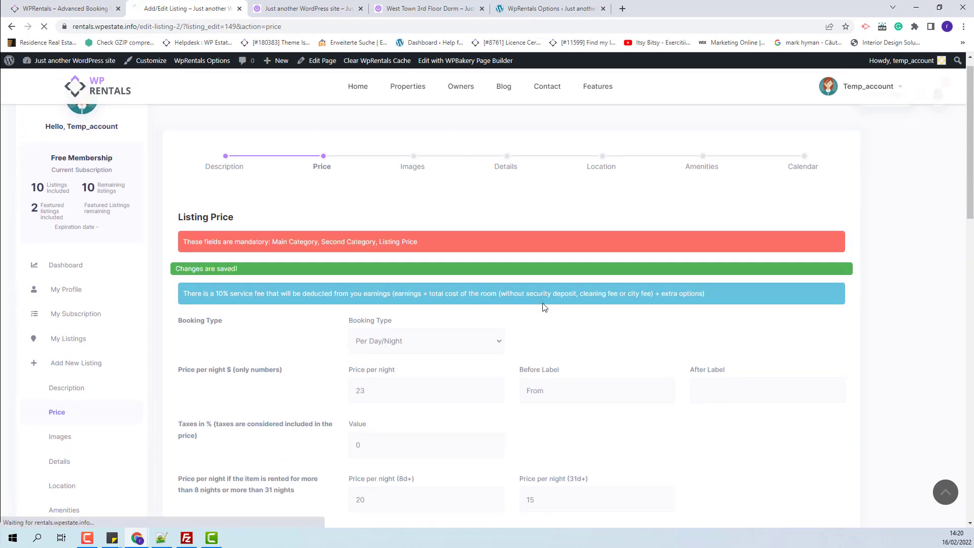
- On the property page, select March 7, 2022 as check-in to examine the minimum stay in the calendar
left_click(406, 9)
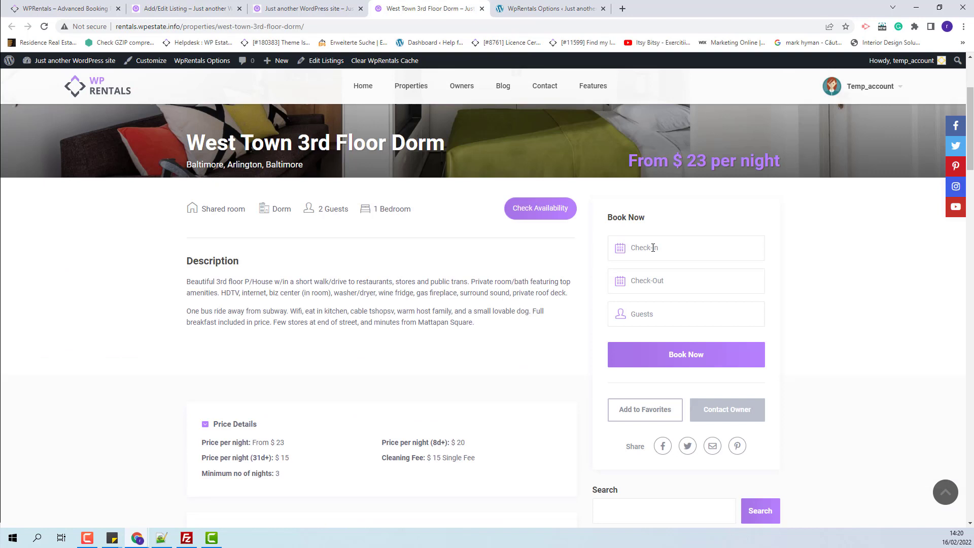
left_click(653, 248)
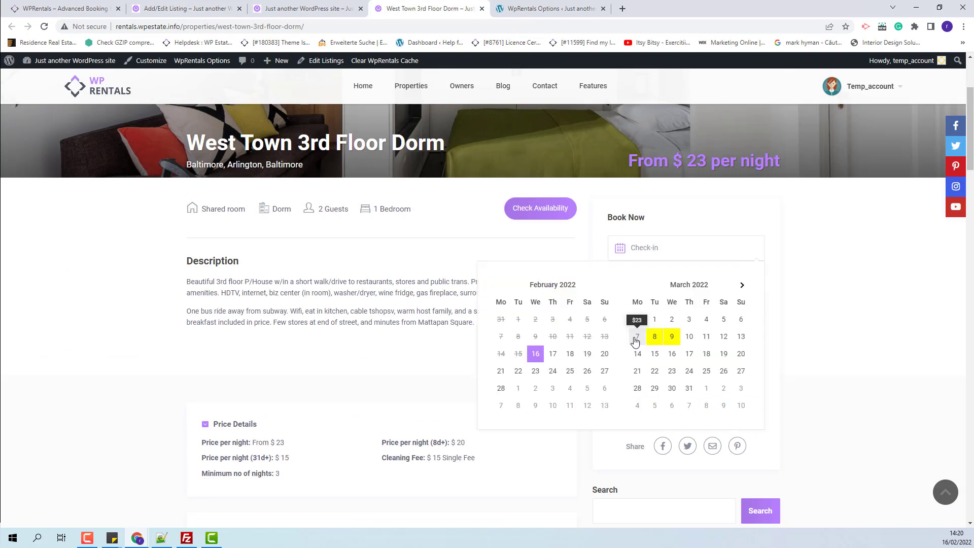
left_click(636, 337)
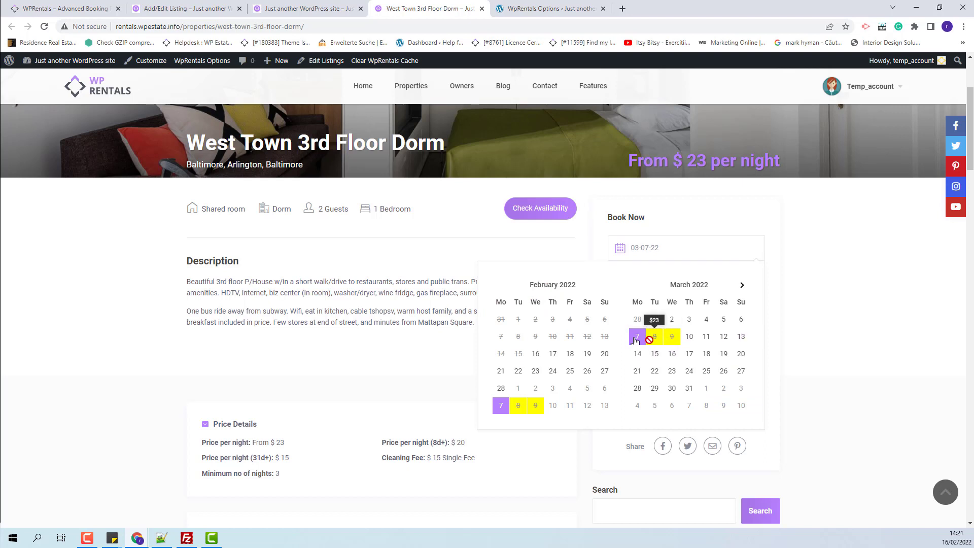
- Return to the listing's price form and examine the Early Bird Discount percentage and minimum days in advance
left_click(197, 8)
scroll(440, 293, "down", 5)
scroll(441, 294, "down", 7)
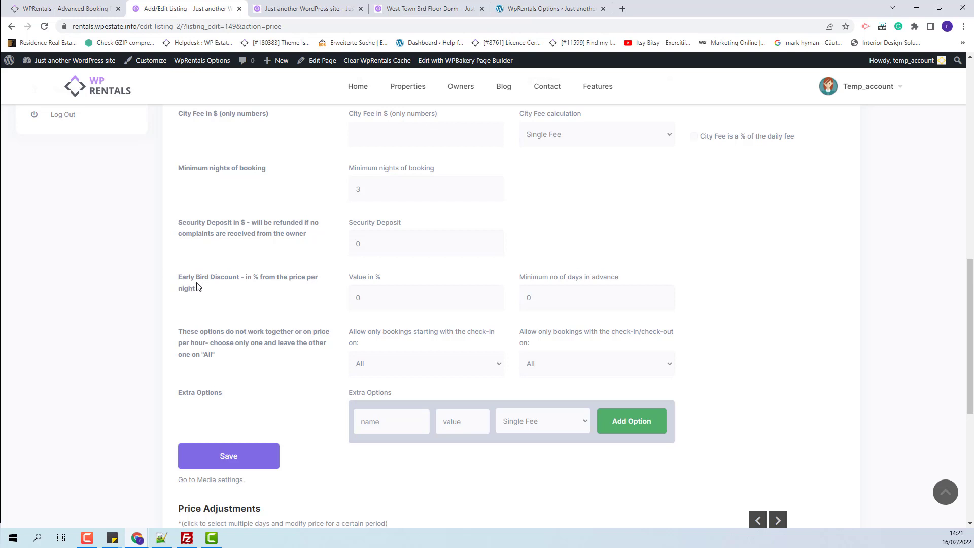
left_click(410, 295)
left_click(546, 297)
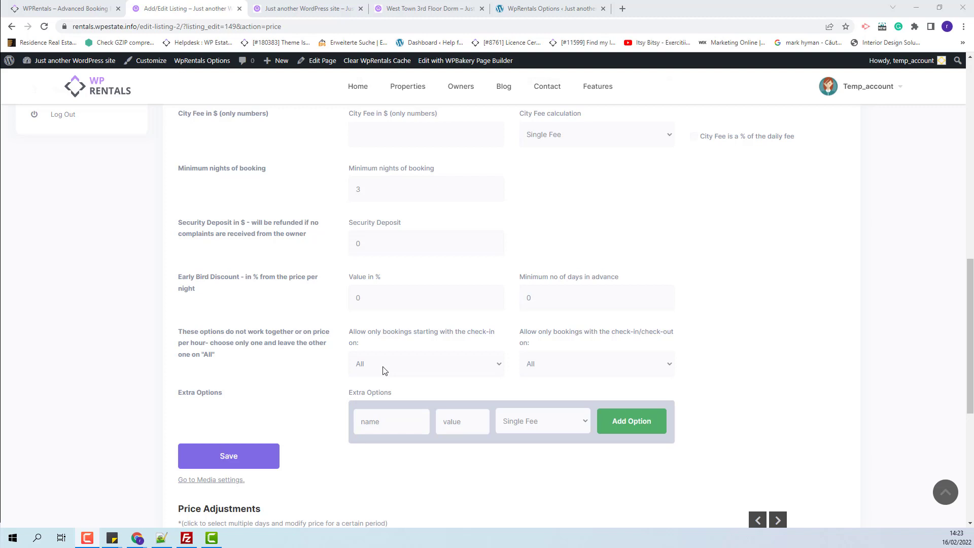
- Allow only bookings starting with check-in on Monday, save the listing, and check the property page's check-in calendar
left_click(383, 370)
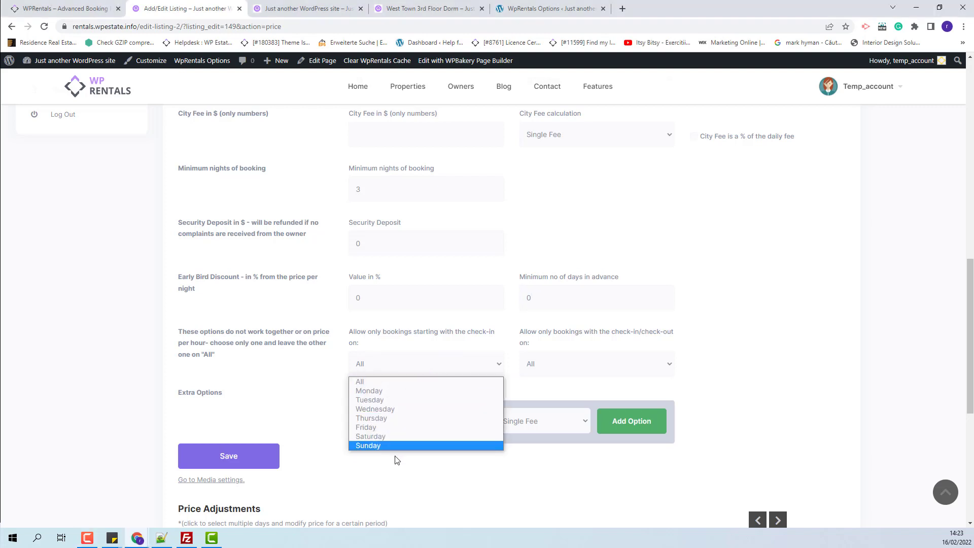
left_click(573, 364)
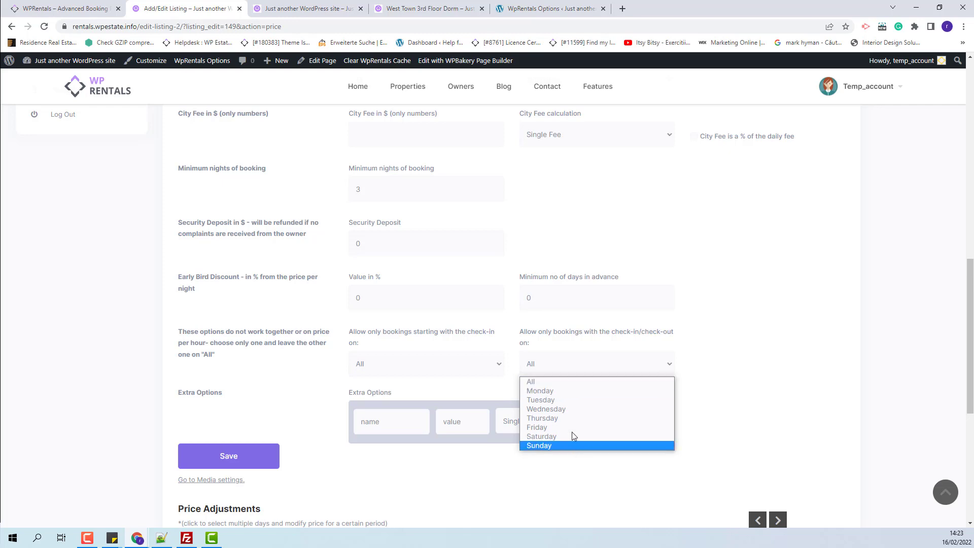
left_click(385, 364)
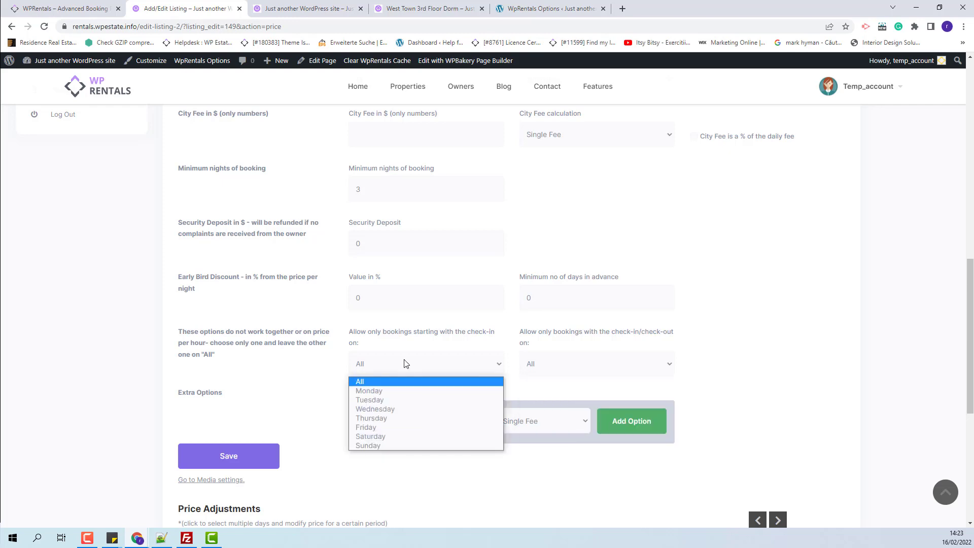
left_click(372, 394)
left_click(227, 462)
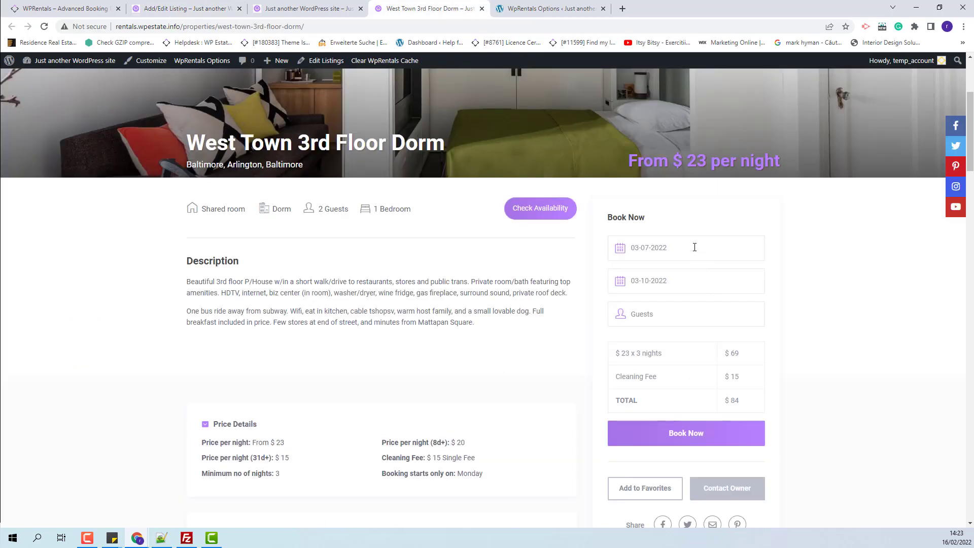
left_click(695, 247)
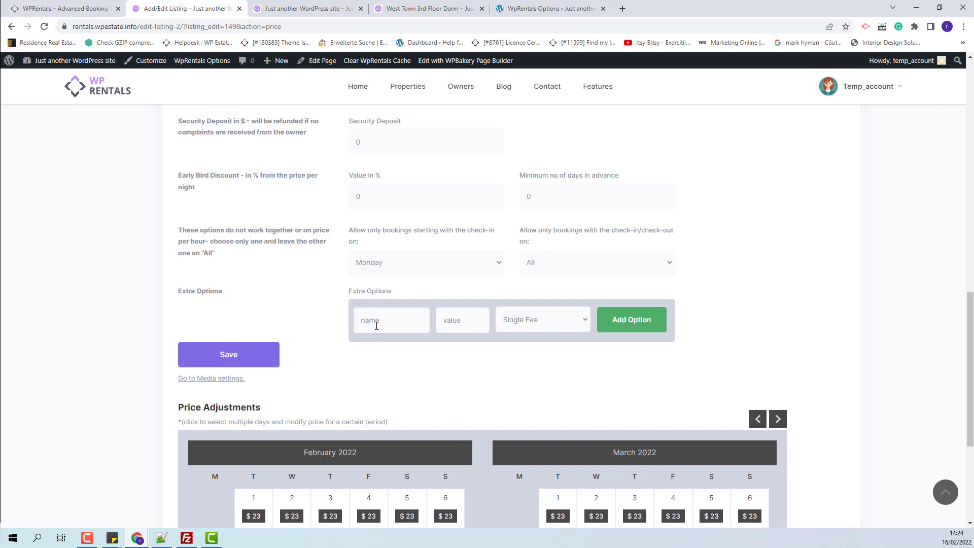
- Add an extra option named "Towel" with value 10 as a Single Fee, and select it in the property's booking form
left_click(376, 326)
type("Towe")
type("10")
left_click(533, 320)
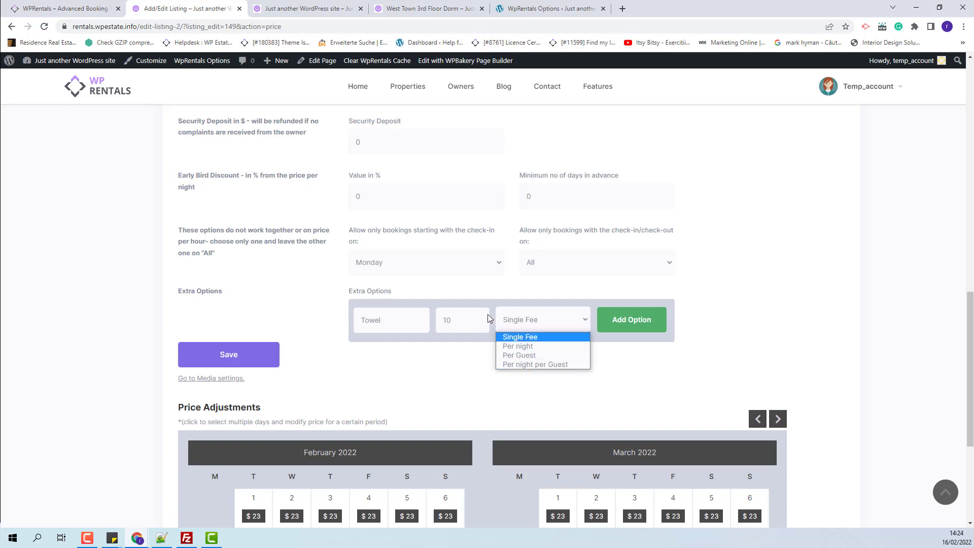
left_click(642, 329)
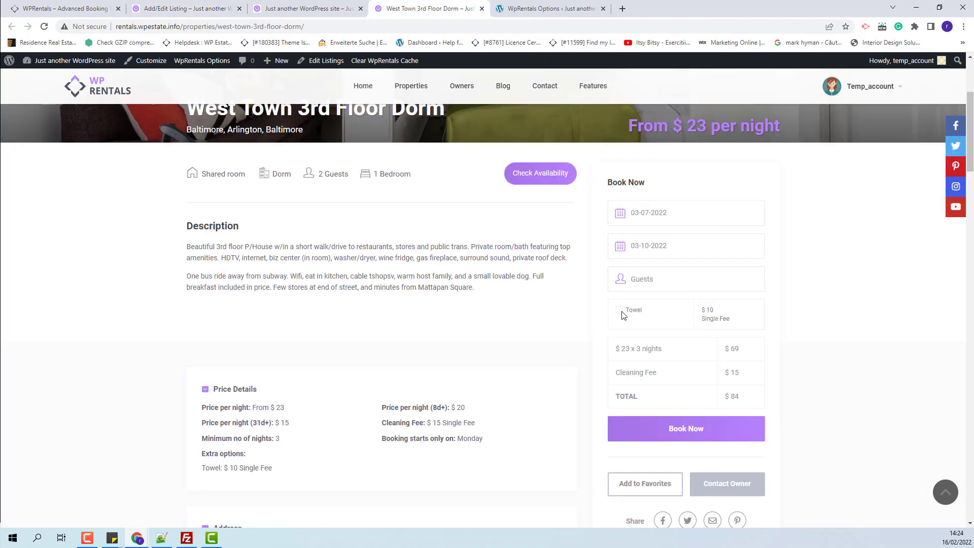
left_click(621, 312)
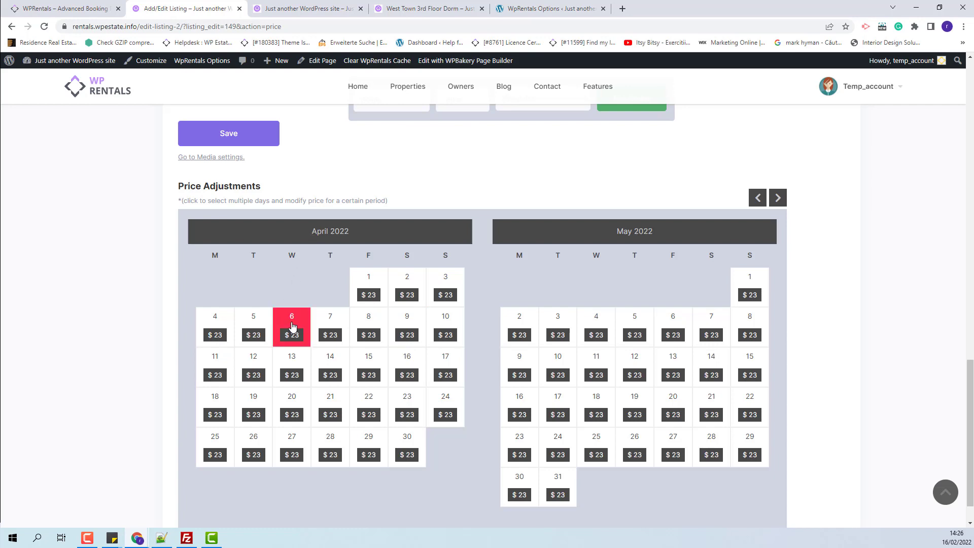
- Set a custom price of $50 per night and $55 on weekends for April 4 to 10, 2022
left_click(215, 328)
left_click(451, 330)
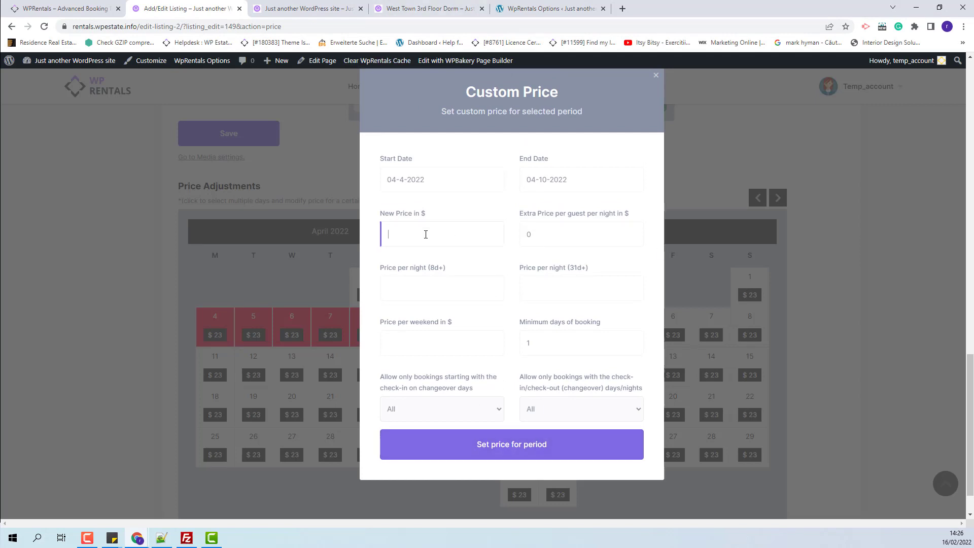
type("50")
left_click(418, 287)
key("Tab")
left_click(548, 345)
left_click(500, 453)
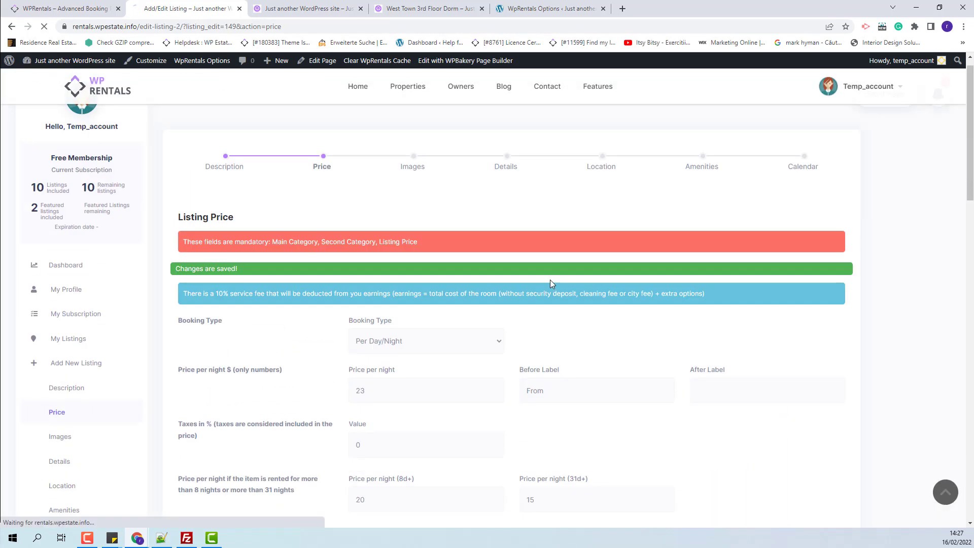
- Check the April custom price period in the price form's table and in the property page's check-in calendar
scroll(556, 293, "down", 15)
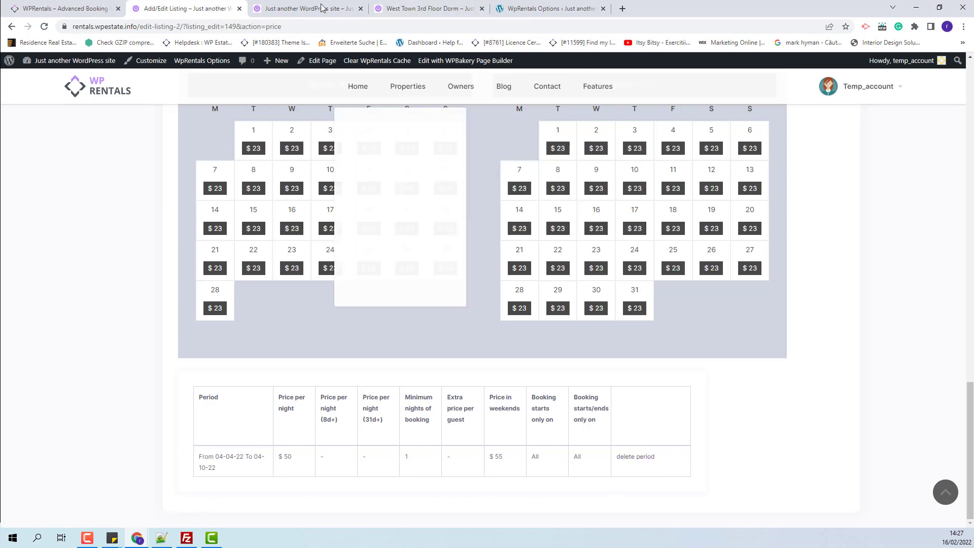
left_click(447, 8)
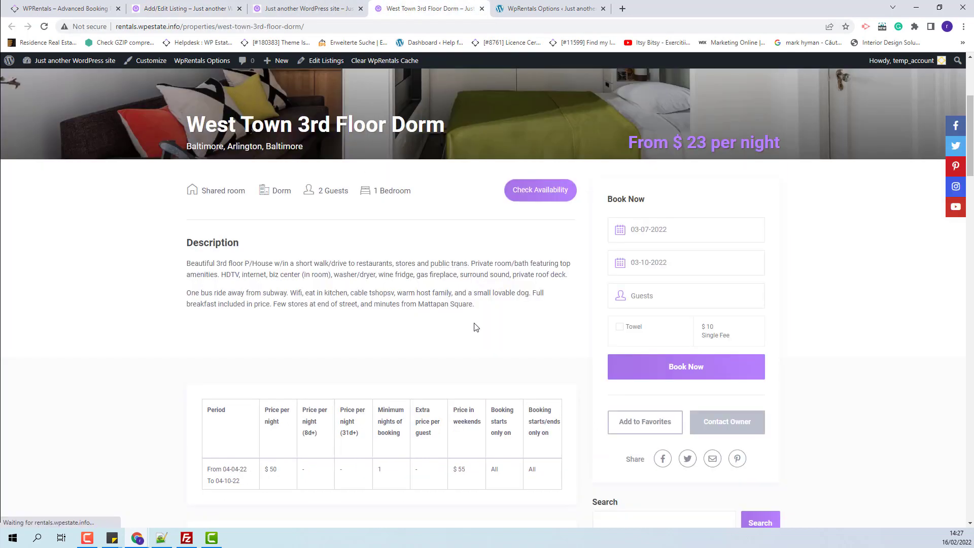
left_click(721, 231)
left_click(741, 267)
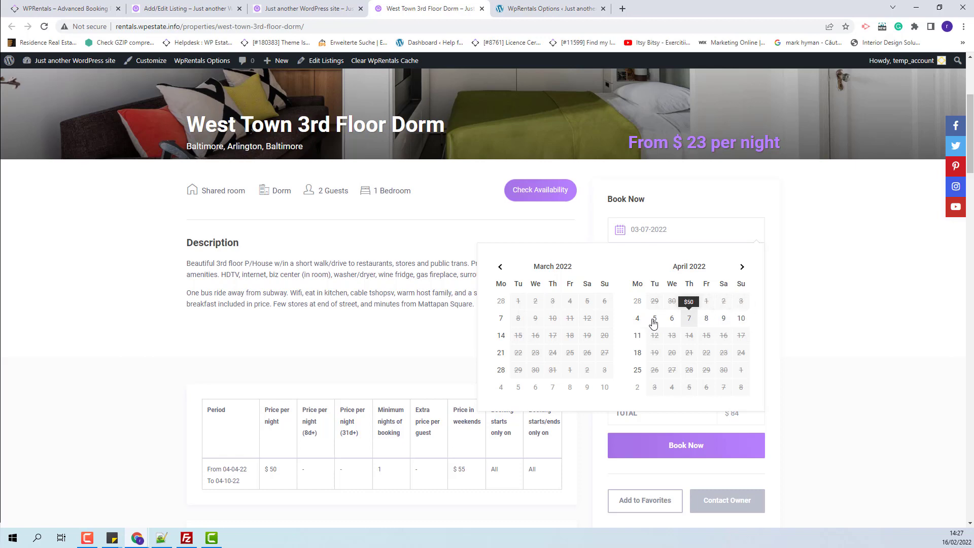
left_click(344, 278)
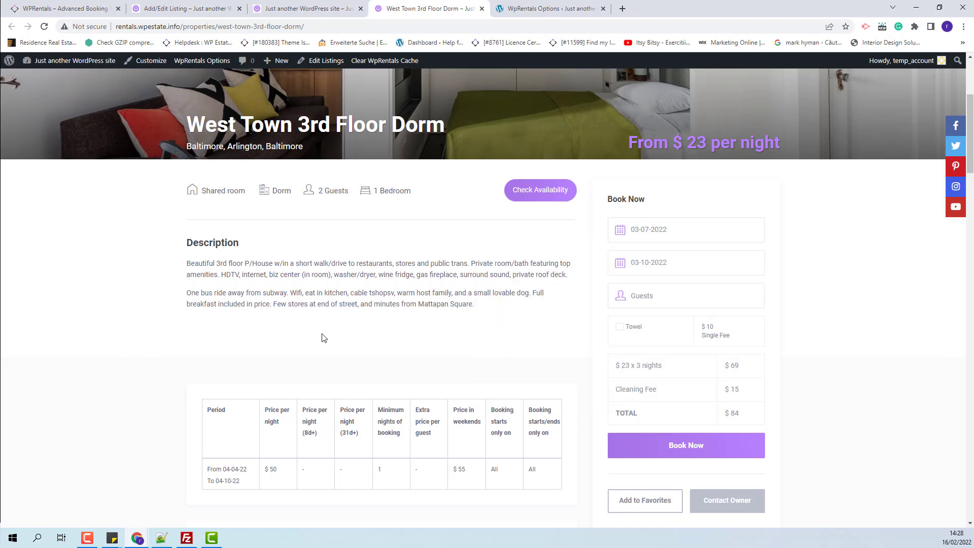
scroll(329, 330, "down", 5)
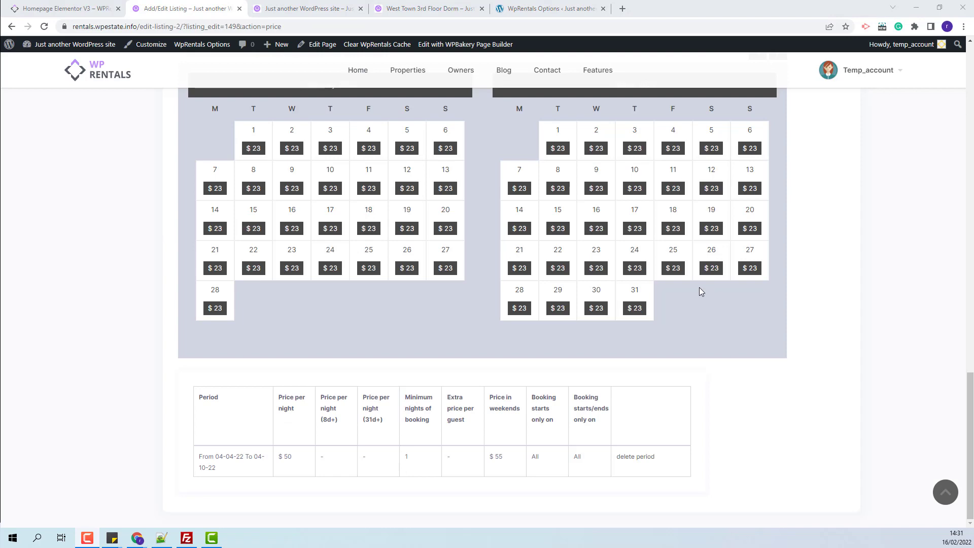
- Change the listing's booking type to Per Hour, save the prices, and review the hourly price fields
scroll(699, 290, "up", 15)
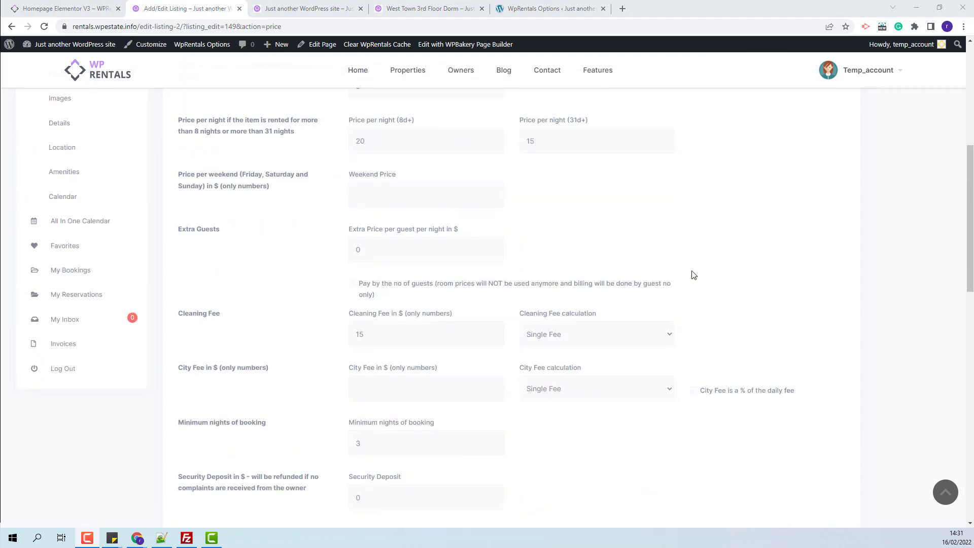
scroll(693, 274, "up", 5)
left_click(412, 237)
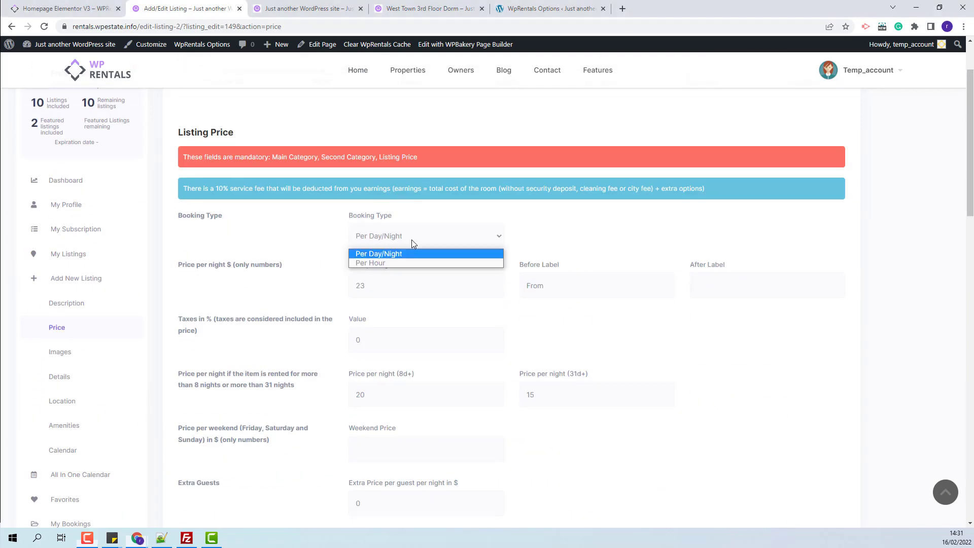
left_click(386, 263)
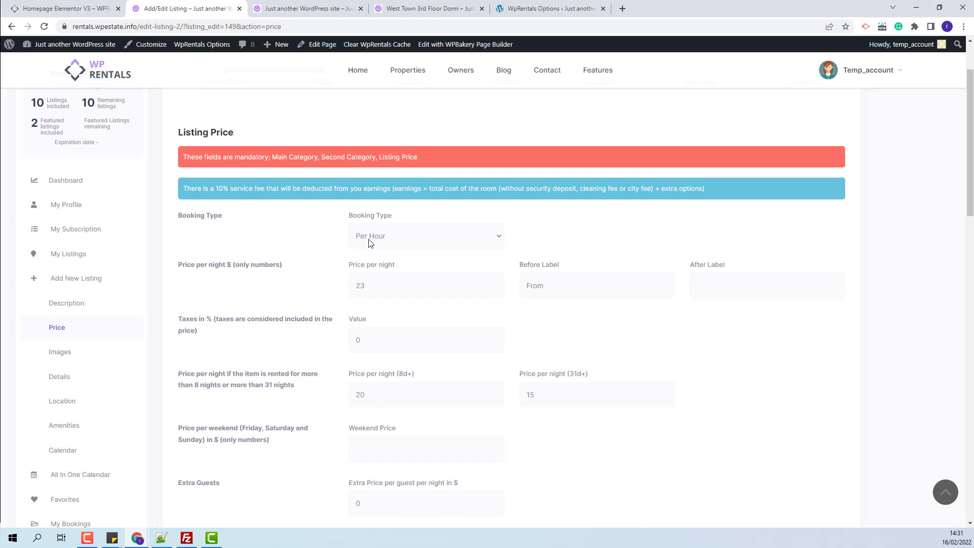
scroll(558, 289, "down", 20)
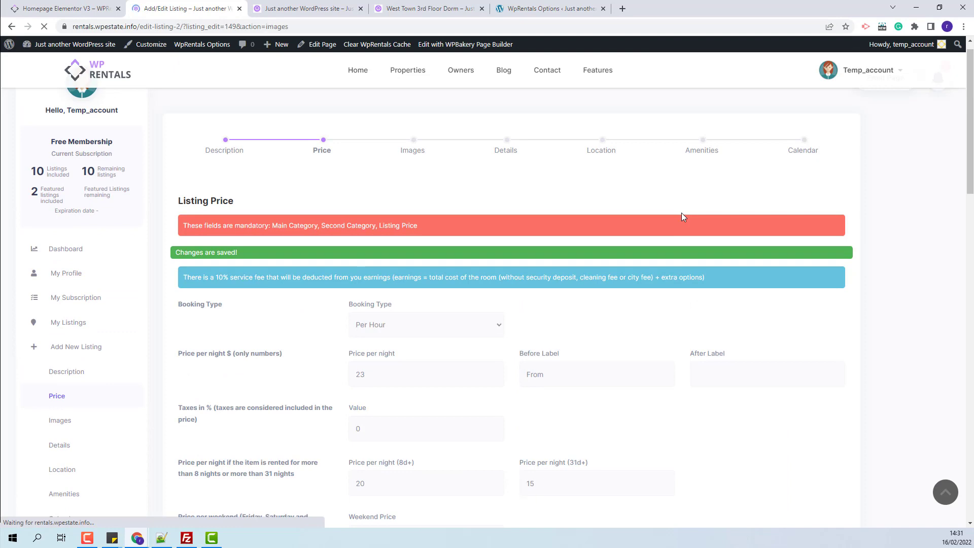
scroll(571, 256, "down", 3)
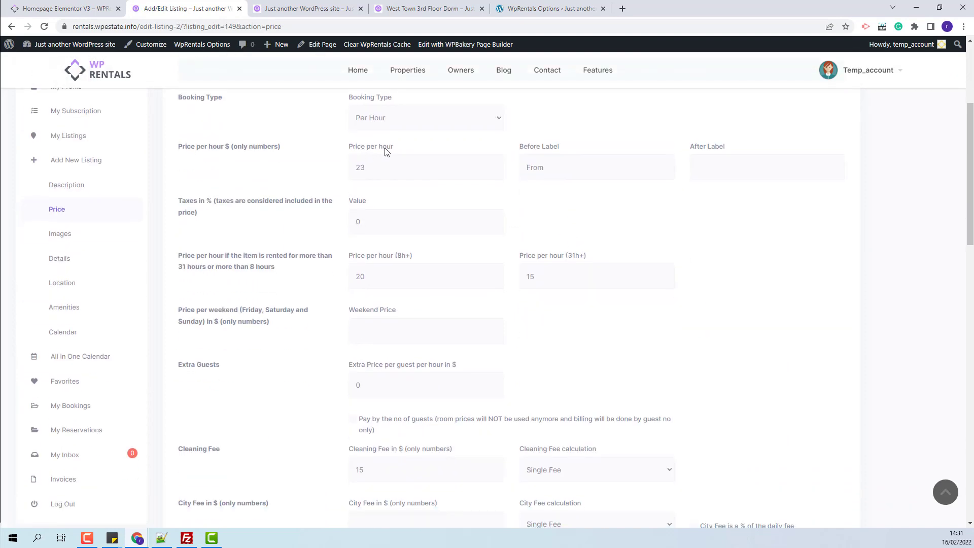
- Review the hourly pricing fields, the minimum hours of booking, and the start and end hour choices for business hours
scroll(602, 317, "down", 2)
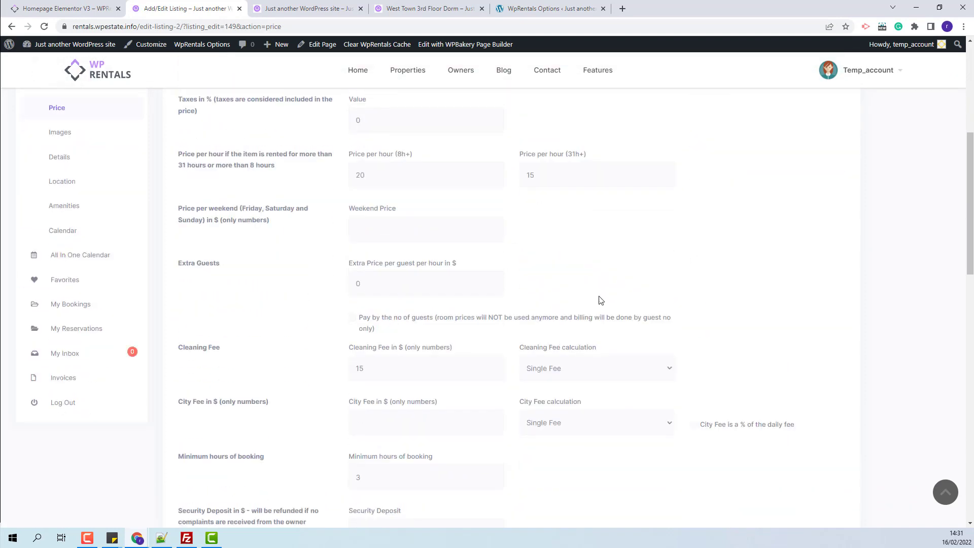
scroll(456, 398, "down", 4)
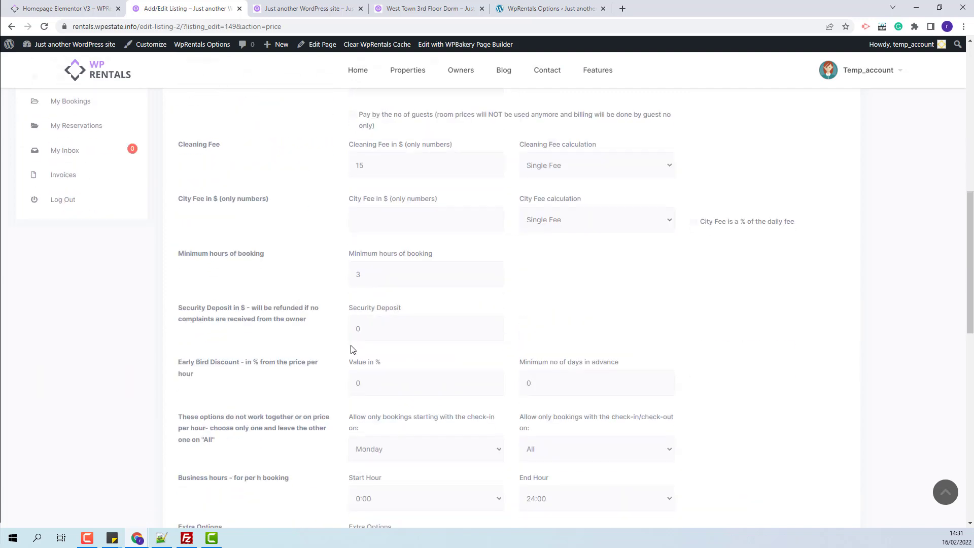
scroll(431, 284, "down", 1)
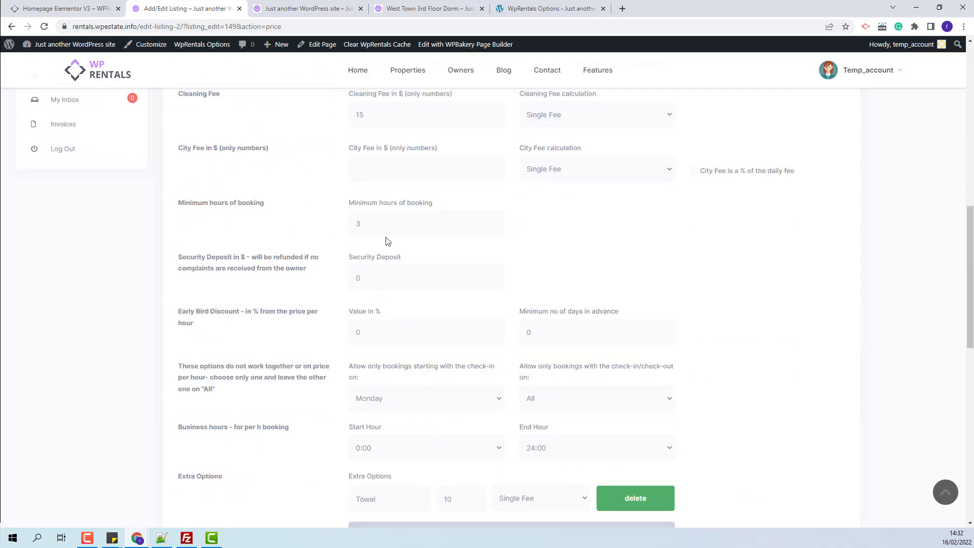
left_click(364, 227)
scroll(757, 276, "down", 2)
scroll(758, 276, "down", 2)
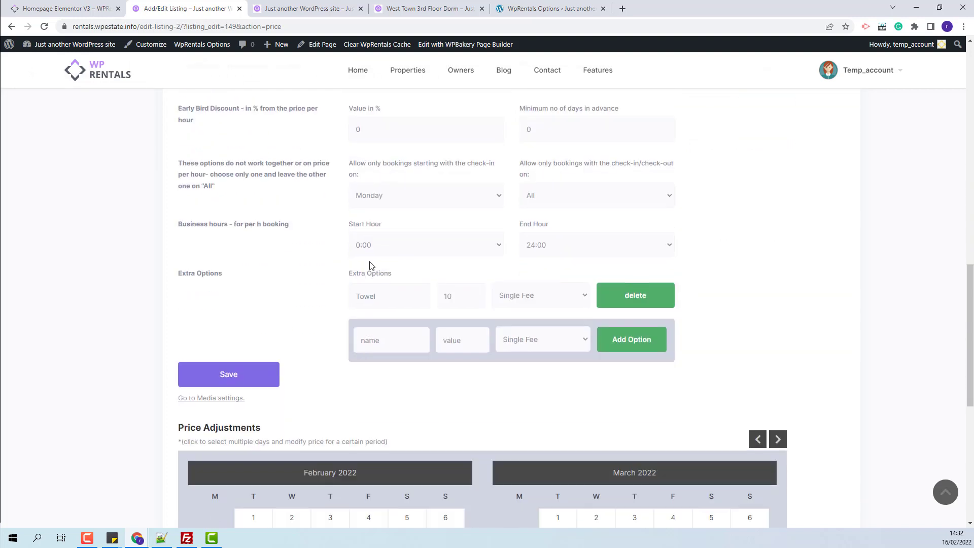
left_click(418, 248)
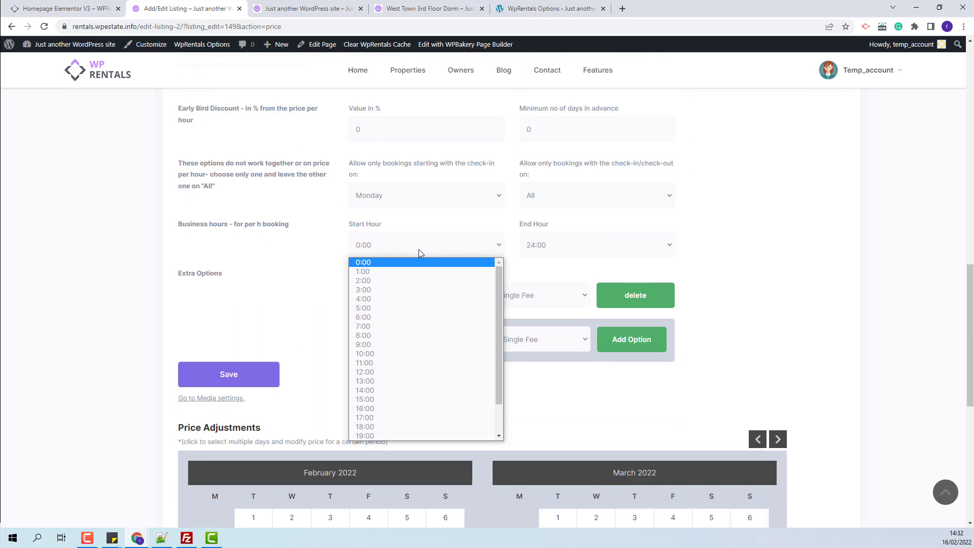
left_click(587, 255)
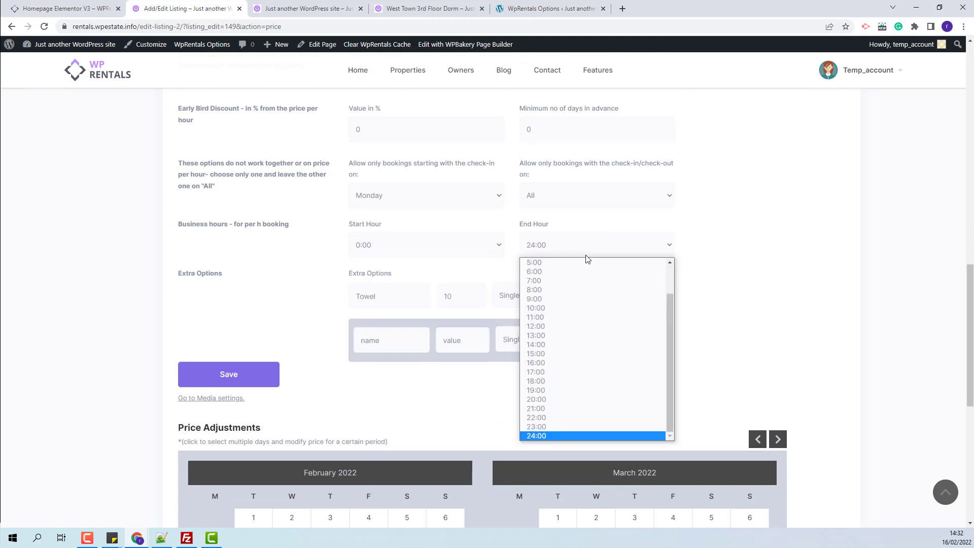
- In the property page's booking form, choose February 21, 2022 as the date and browse the start hour choices
left_click(426, 9)
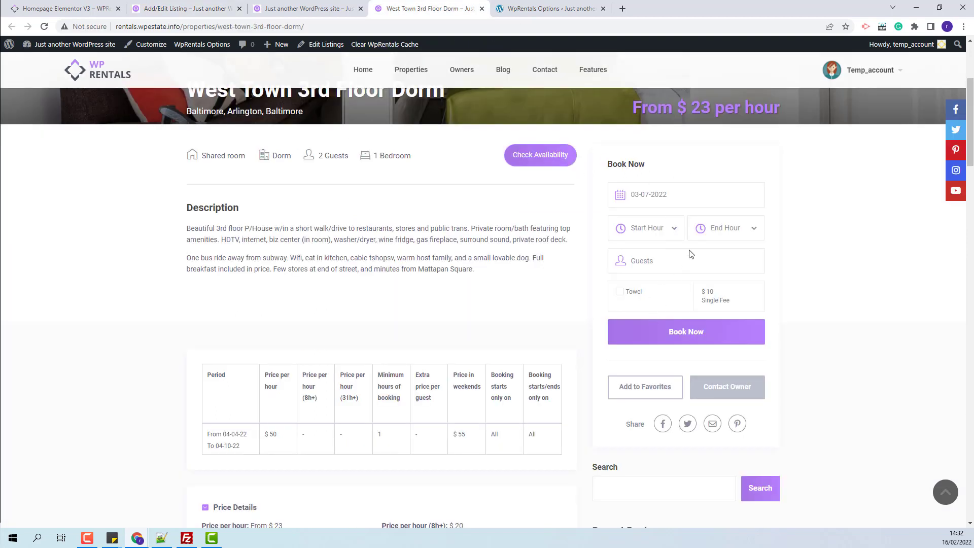
left_click(682, 196)
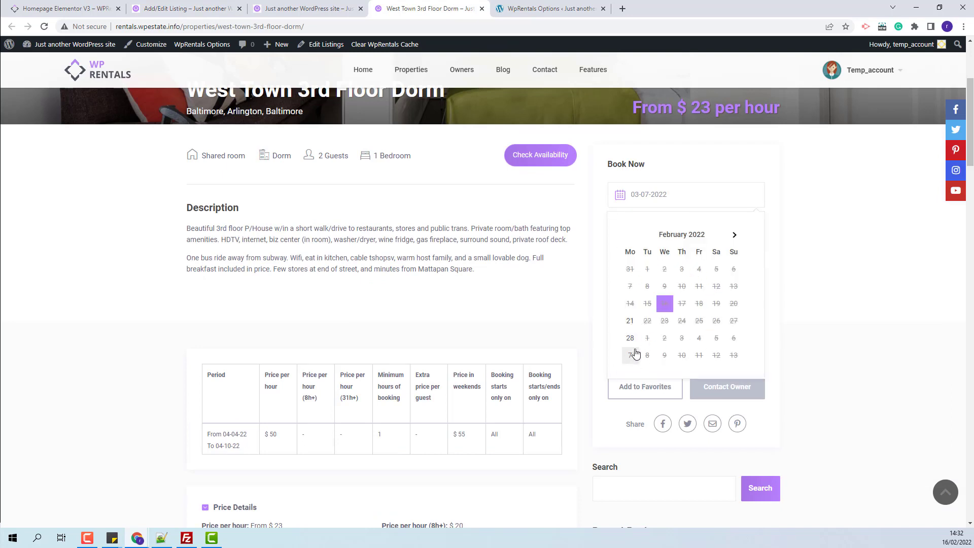
left_click(630, 320)
left_click(641, 228)
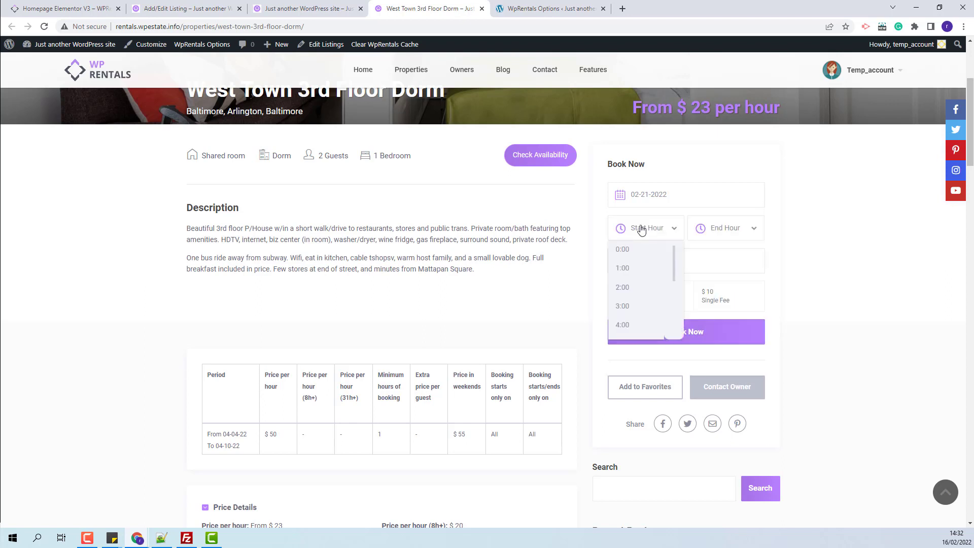
scroll(632, 284, "down", 4)
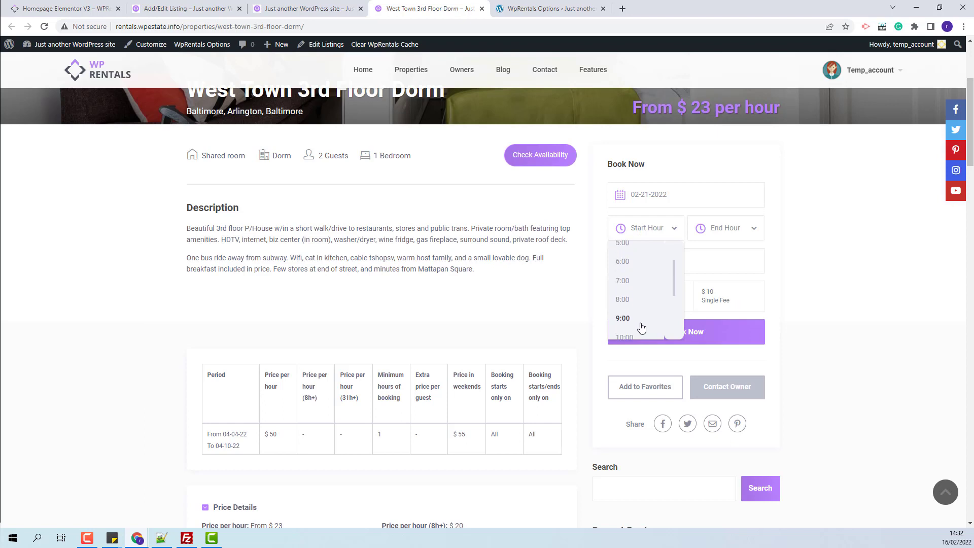